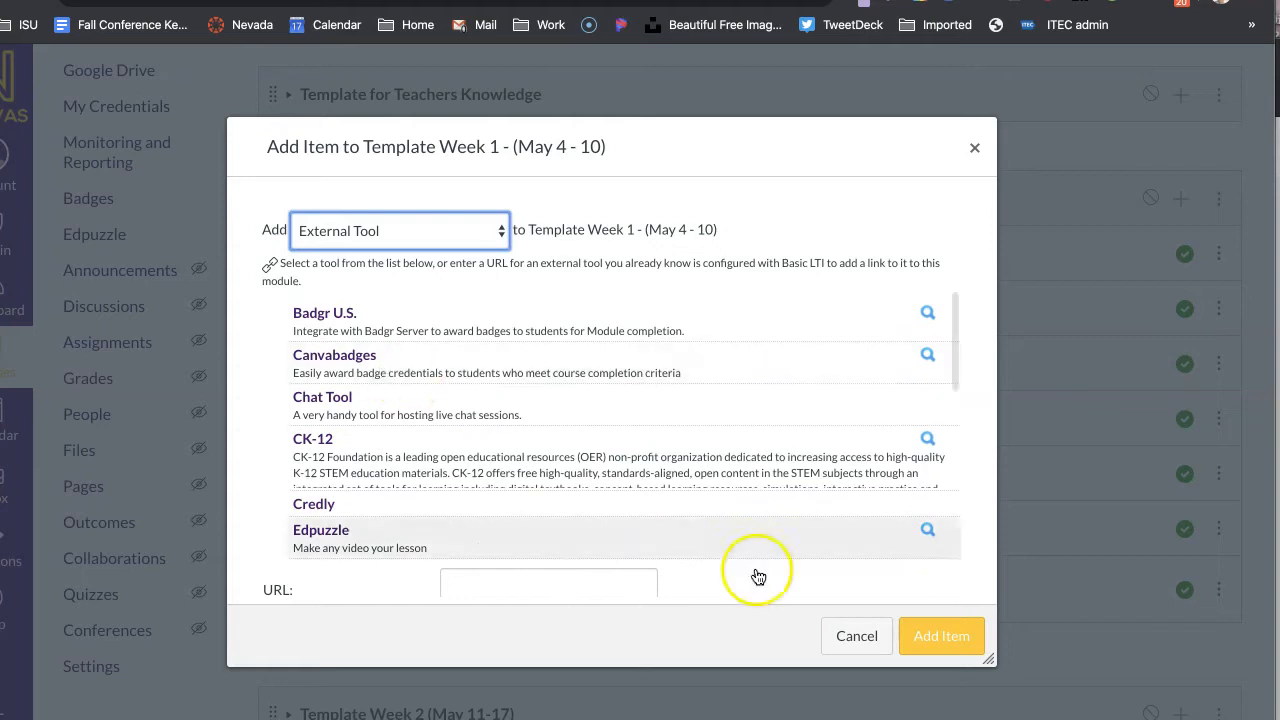
- Cancel adding an item to Template Week 1 and open the external apps in the course settings
{"action": "left_click", "coordinate": [846, 634]}
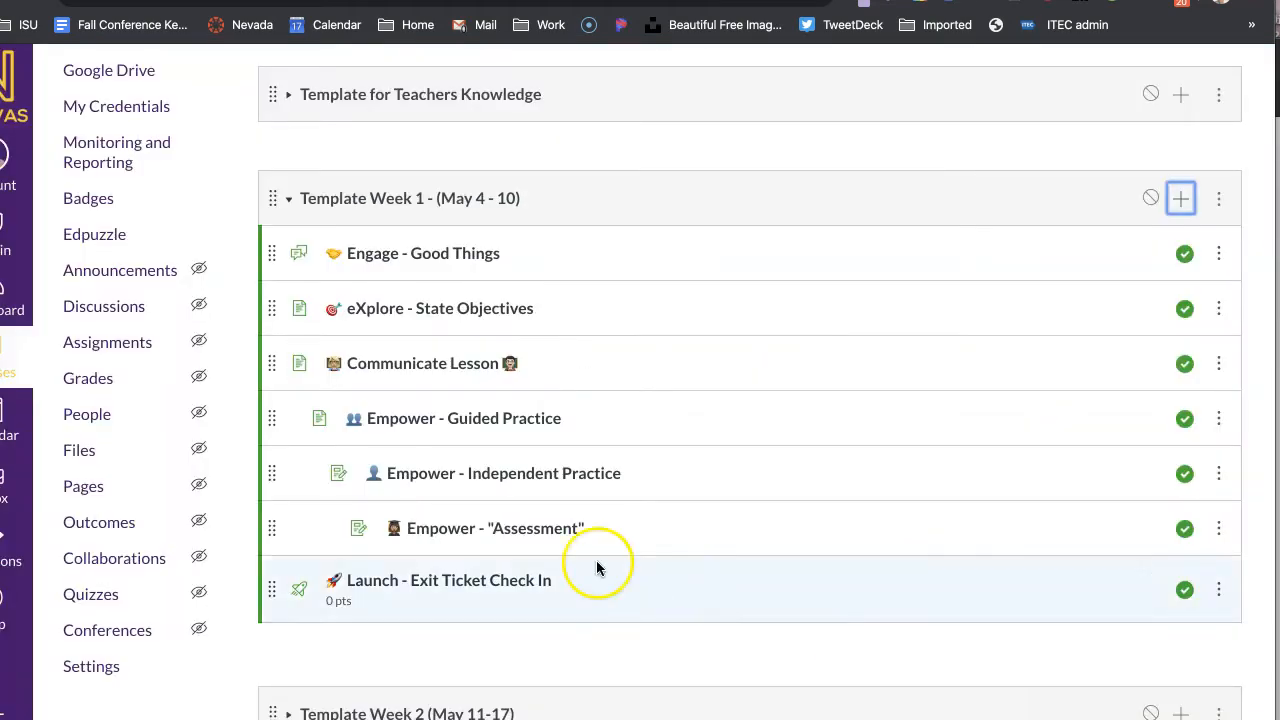
{"action": "left_click", "coordinate": [88, 668]}
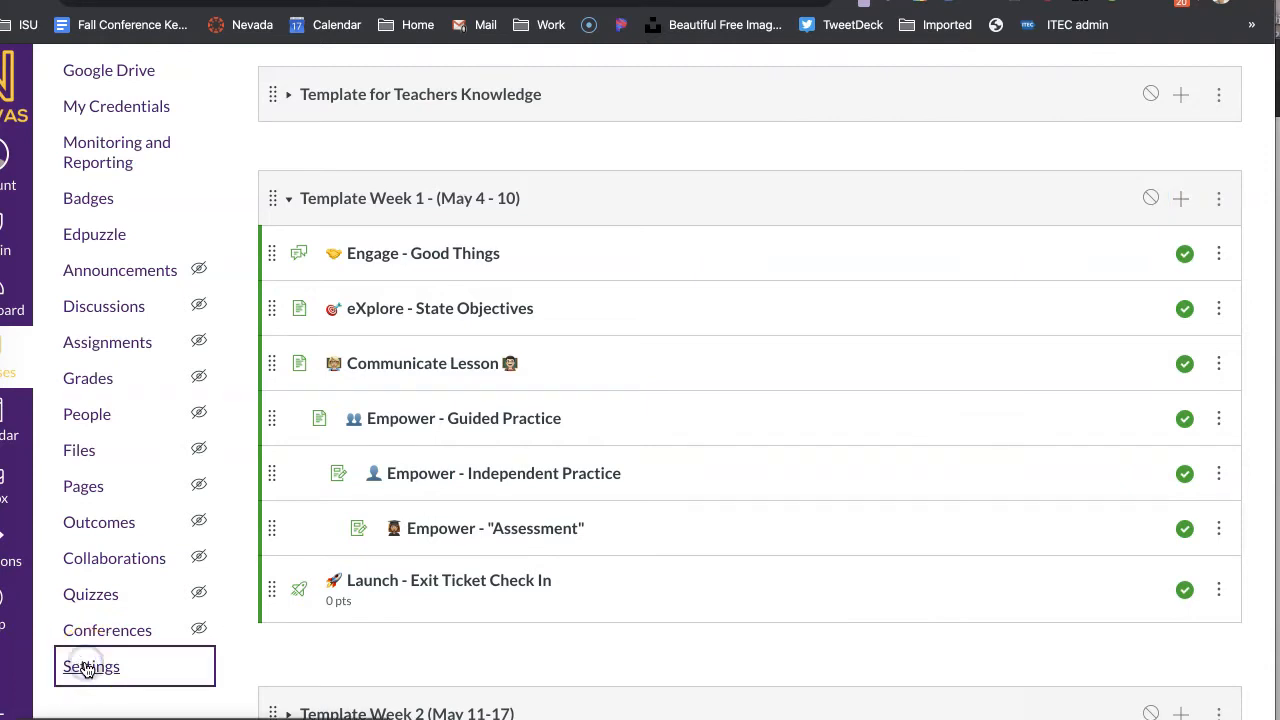
{"action": "left_click", "coordinate": [285, 163]}
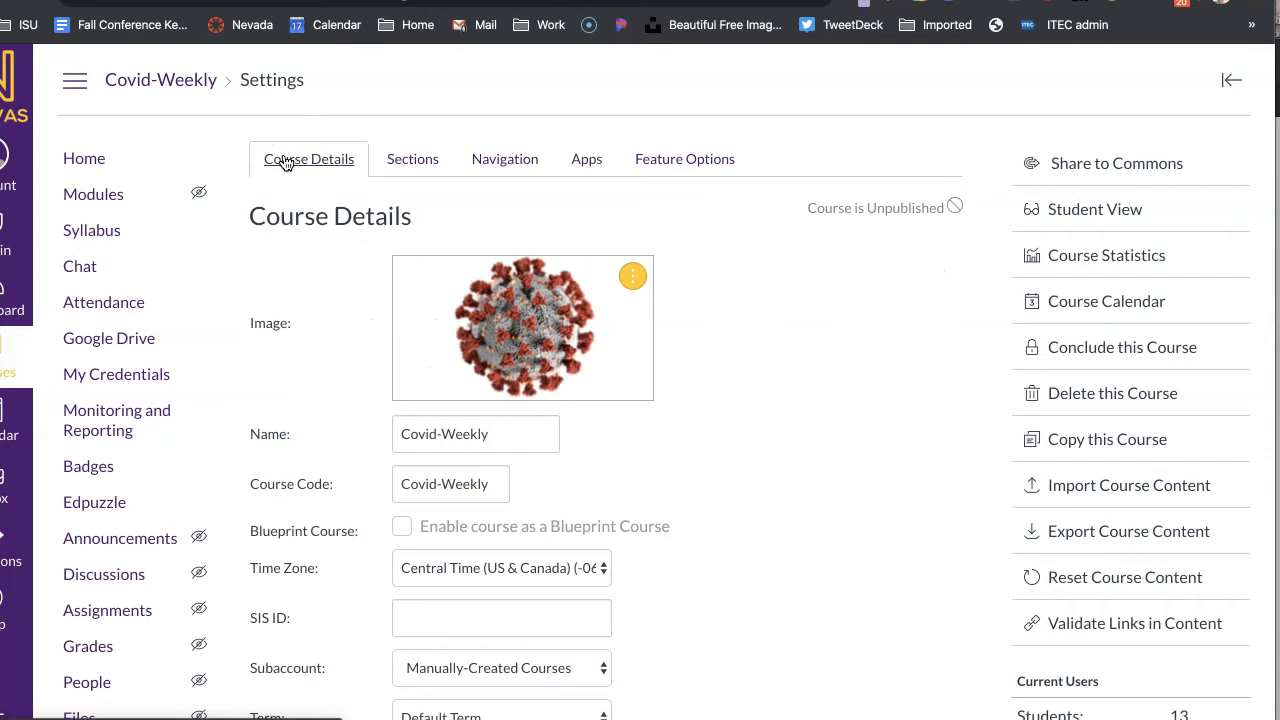
{"action": "left_click", "coordinate": [576, 163]}
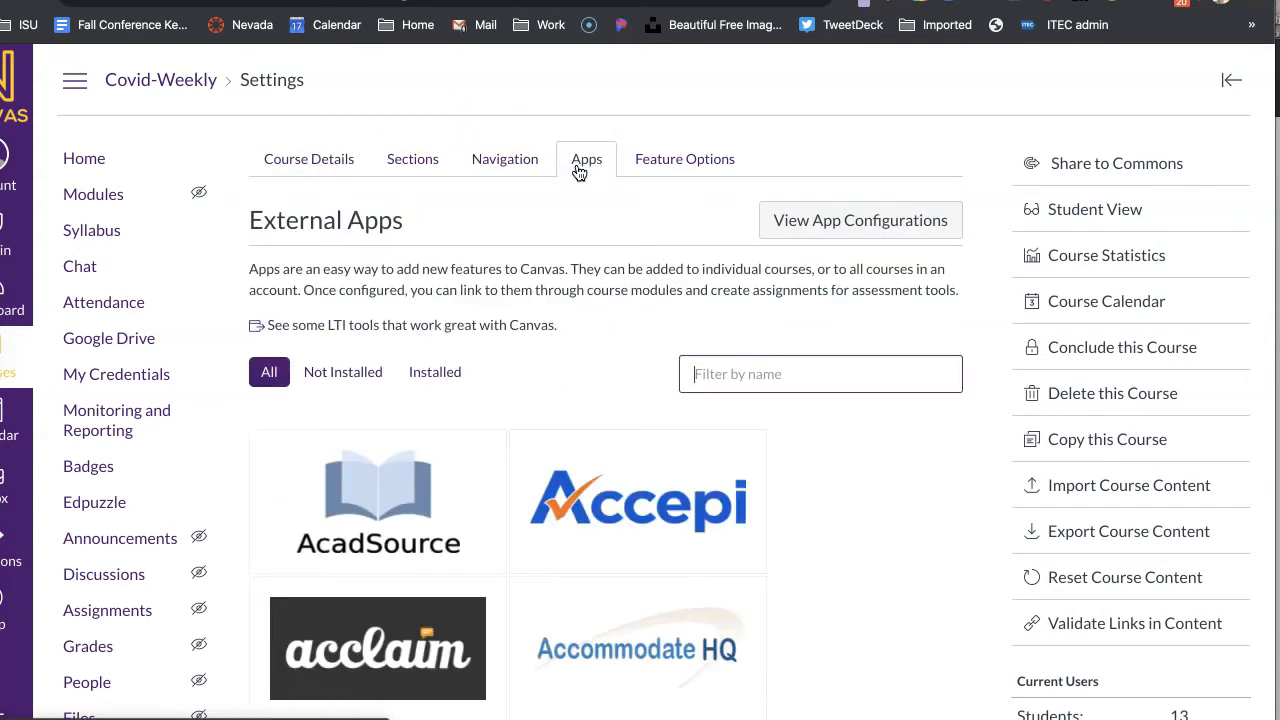
- Browse the external apps and view the setup form for adding ALEKS, closing it without adding the app
{"action": "scroll", "coordinate": [502, 474], "scroll_direction": "down", "scroll_amount": 1}
{"action": "scroll", "coordinate": [502, 474], "scroll_direction": "down", "scroll_amount": 4}
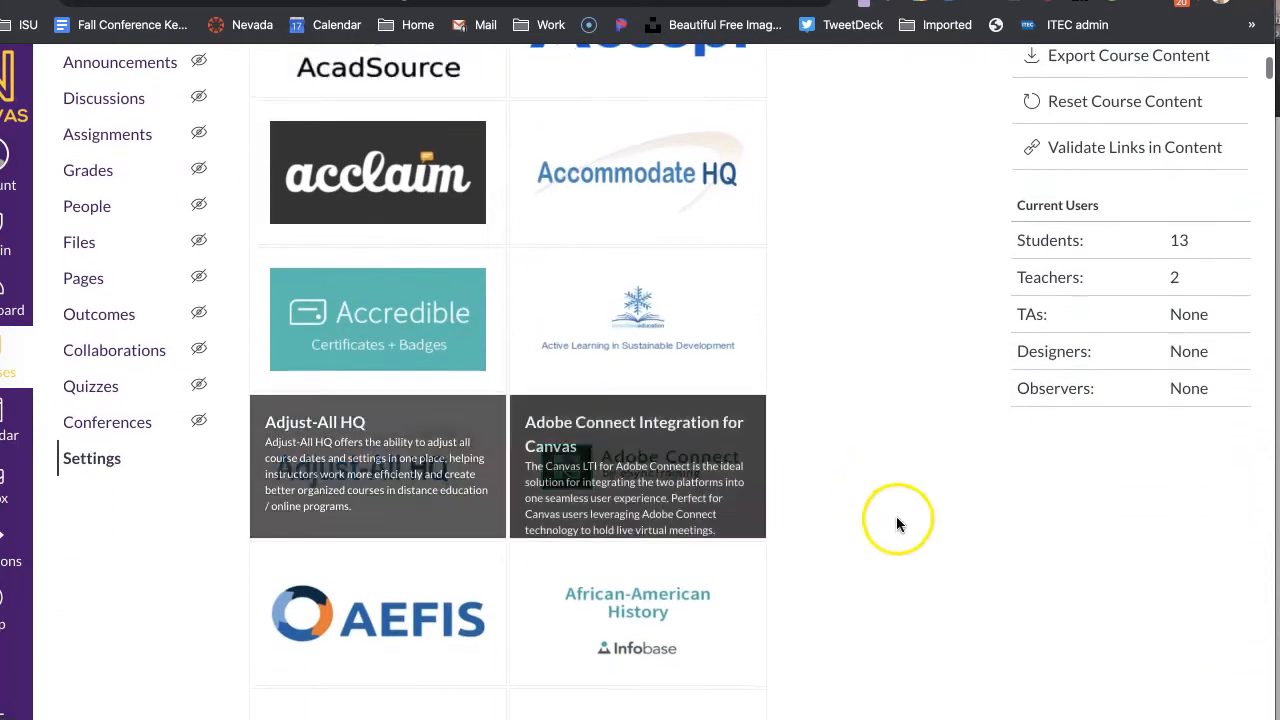
{"action": "scroll", "coordinate": [880, 544], "scroll_direction": "down", "scroll_amount": 2}
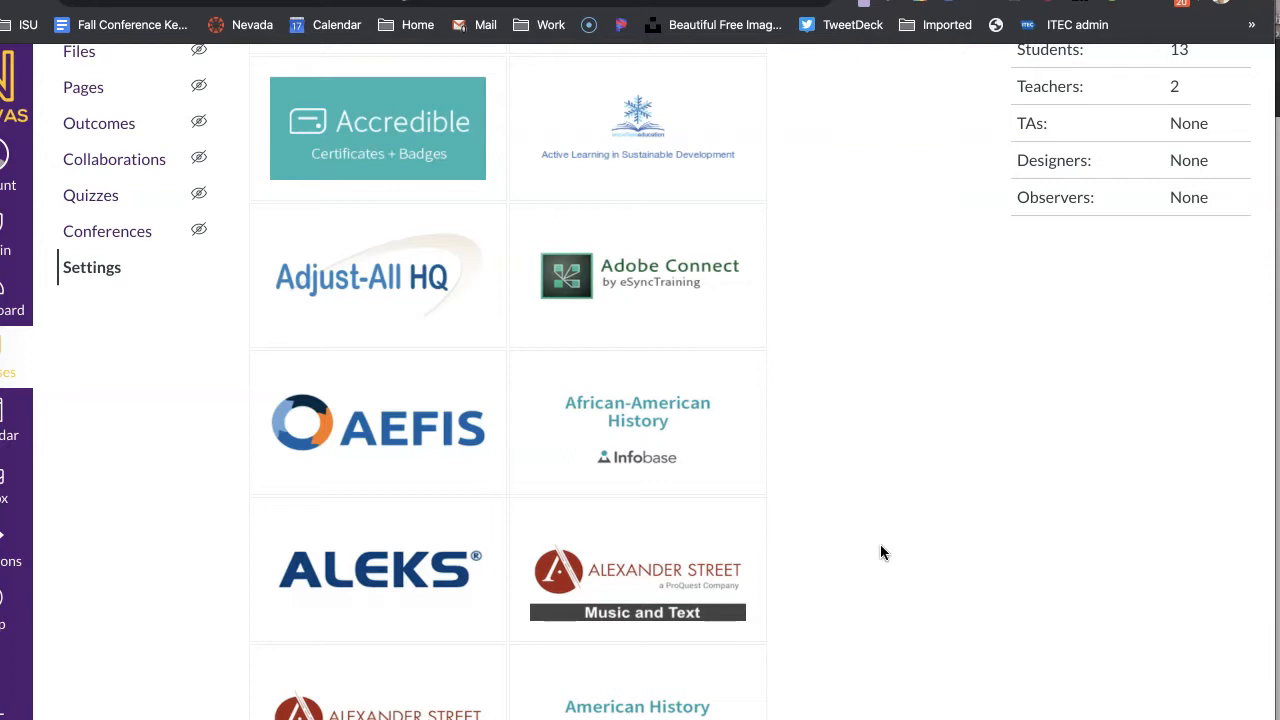
{"action": "left_click", "coordinate": [394, 588]}
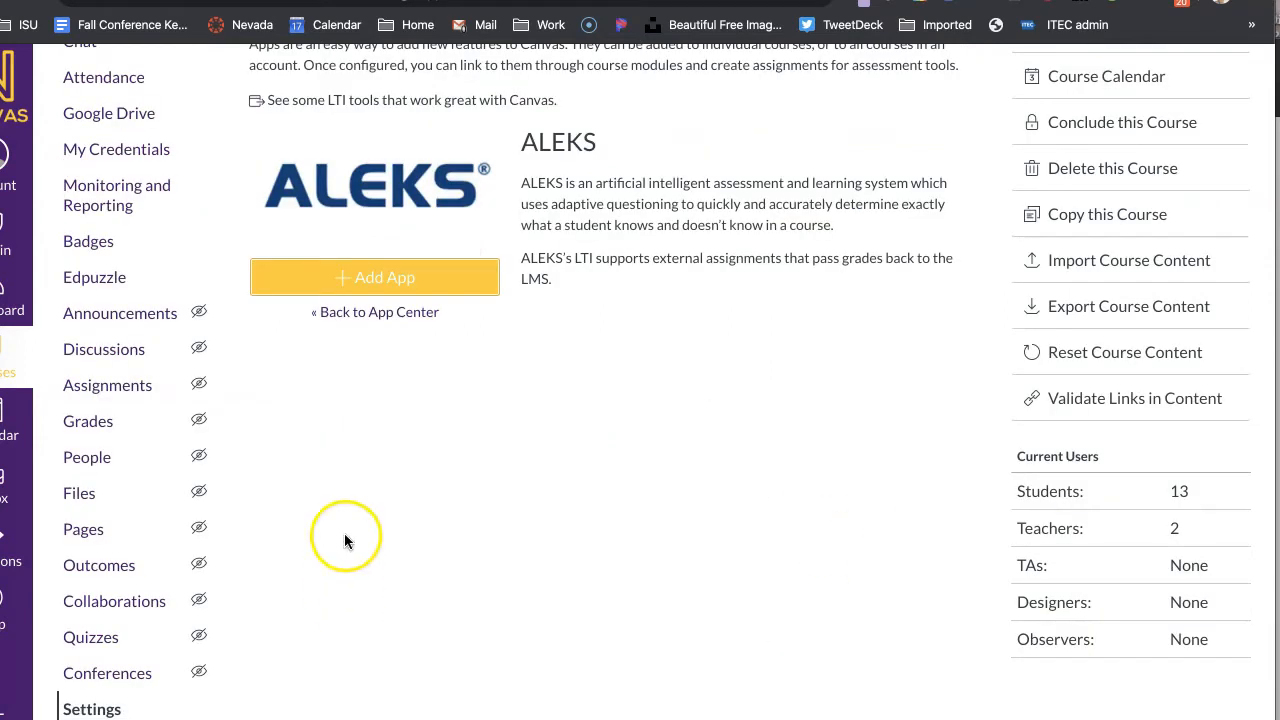
{"action": "left_click", "coordinate": [319, 278]}
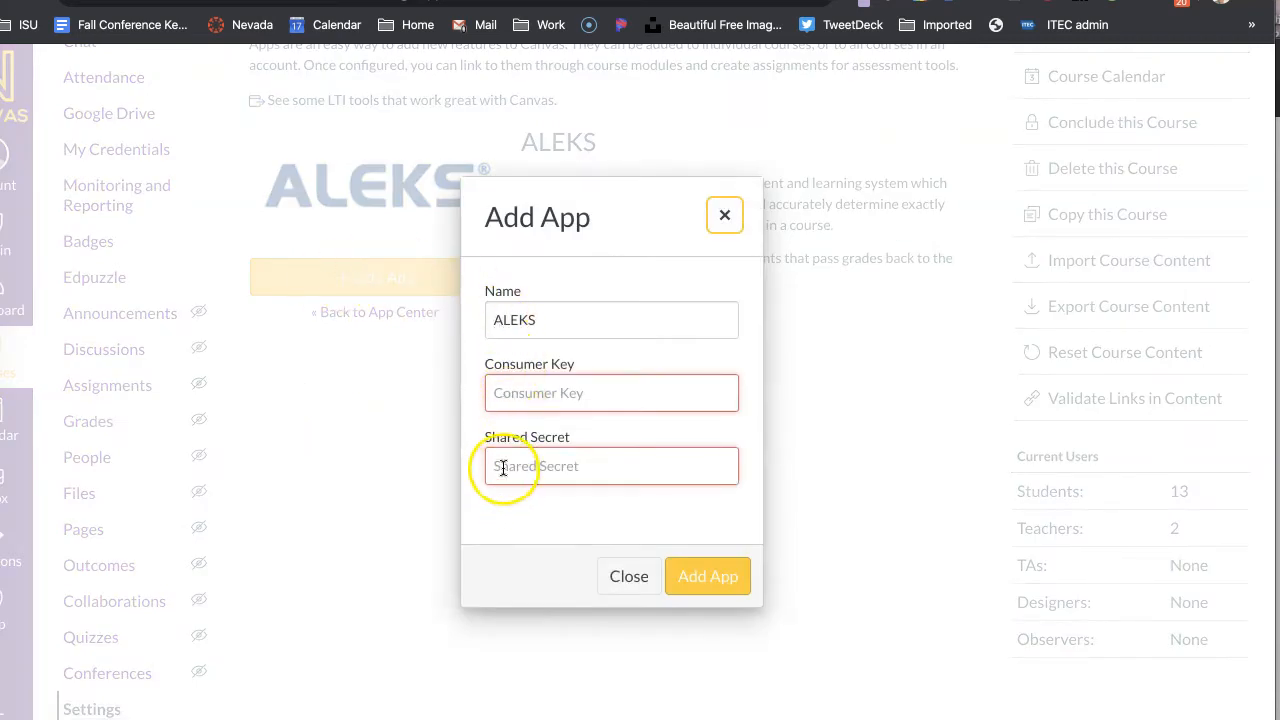
{"action": "left_click", "coordinate": [726, 216]}
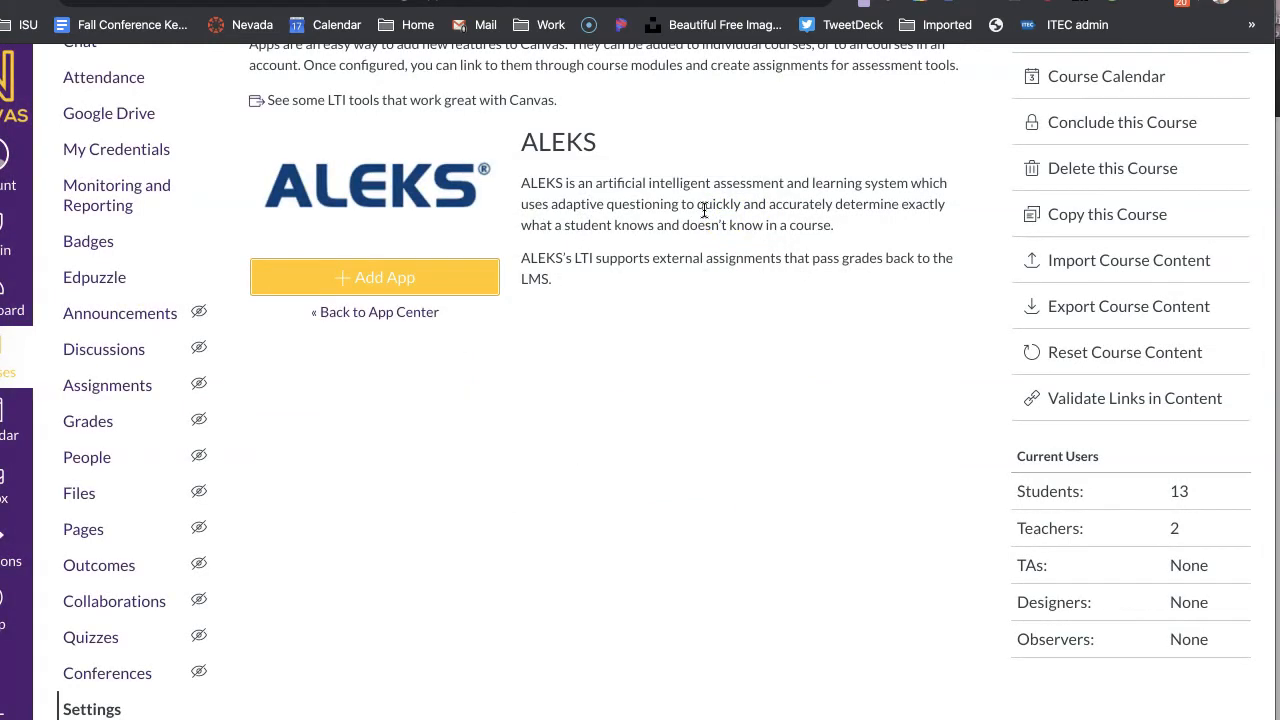
- Filter the app center by "fli" and view the setup form for adding Flipgrid, closing it without adding the app
{"action": "scroll", "coordinate": [704, 210], "scroll_direction": "up", "scroll_amount": 2}
{"action": "left_click", "coordinate": [857, 88]}
{"action": "left_click", "coordinate": [791, 241]}
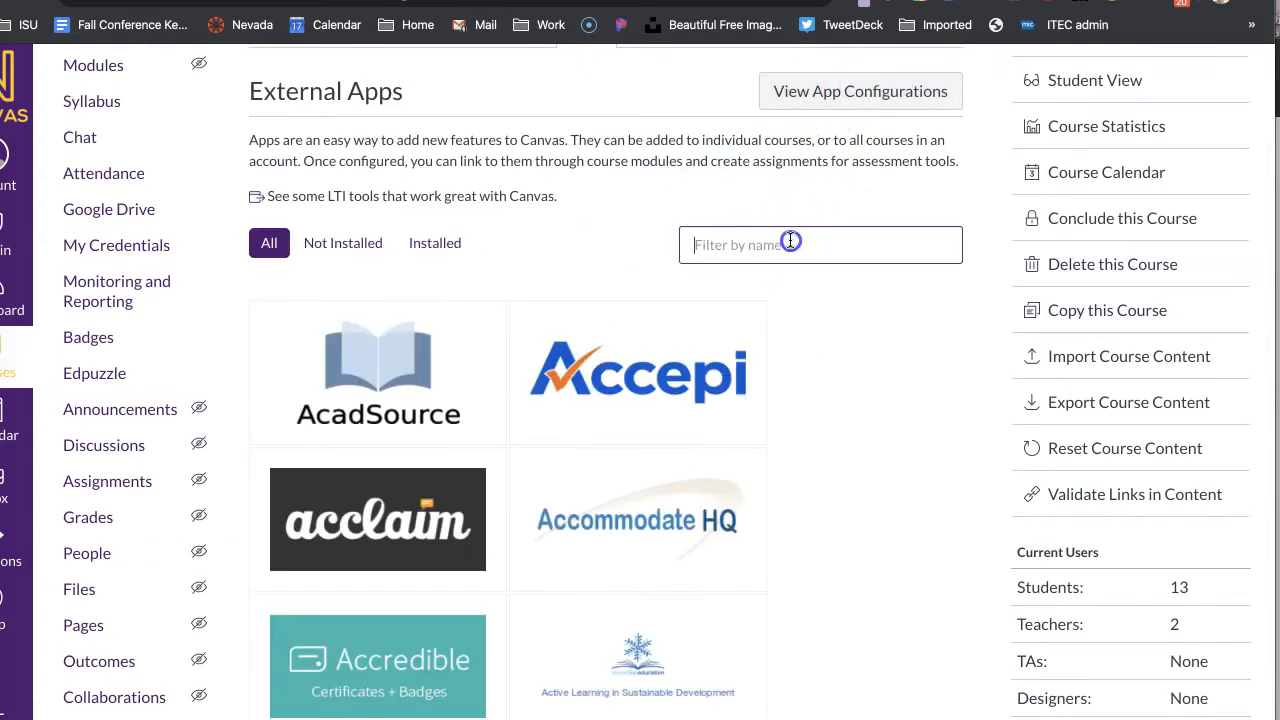
{"action": "type", "text": "fli"}
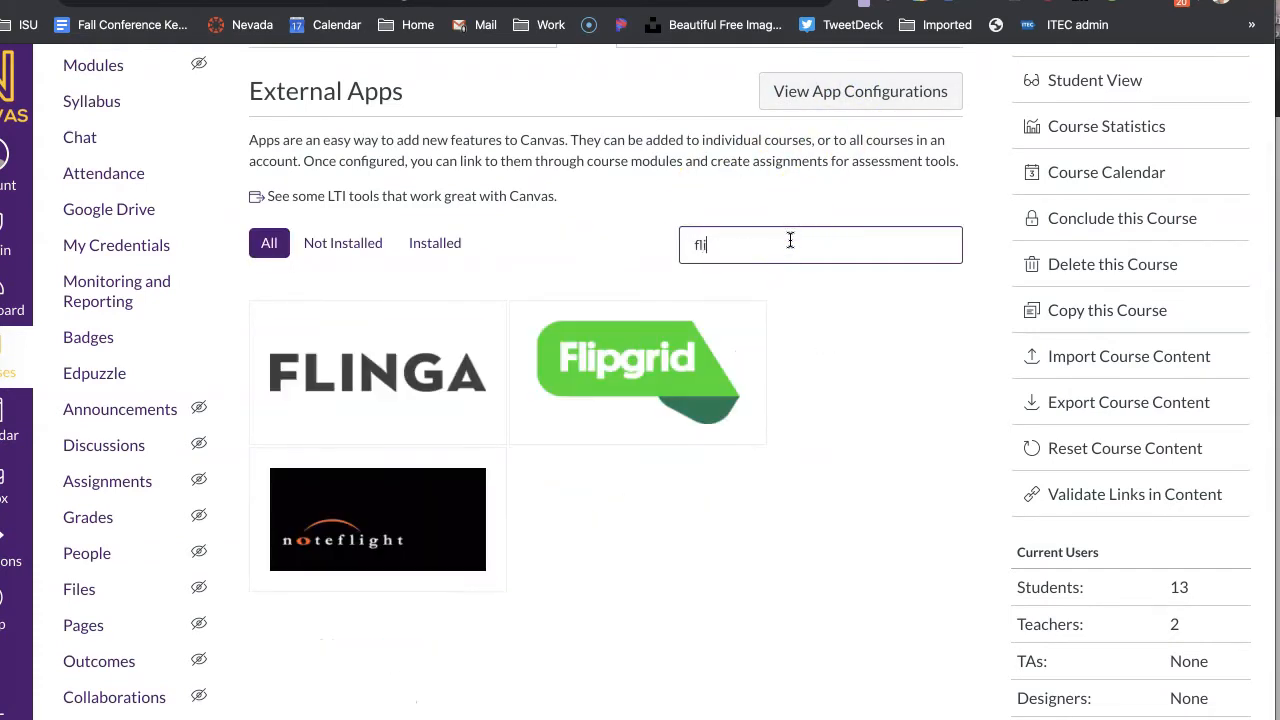
{"action": "left_click", "coordinate": [672, 382]}
{"action": "left_click", "coordinate": [303, 368]}
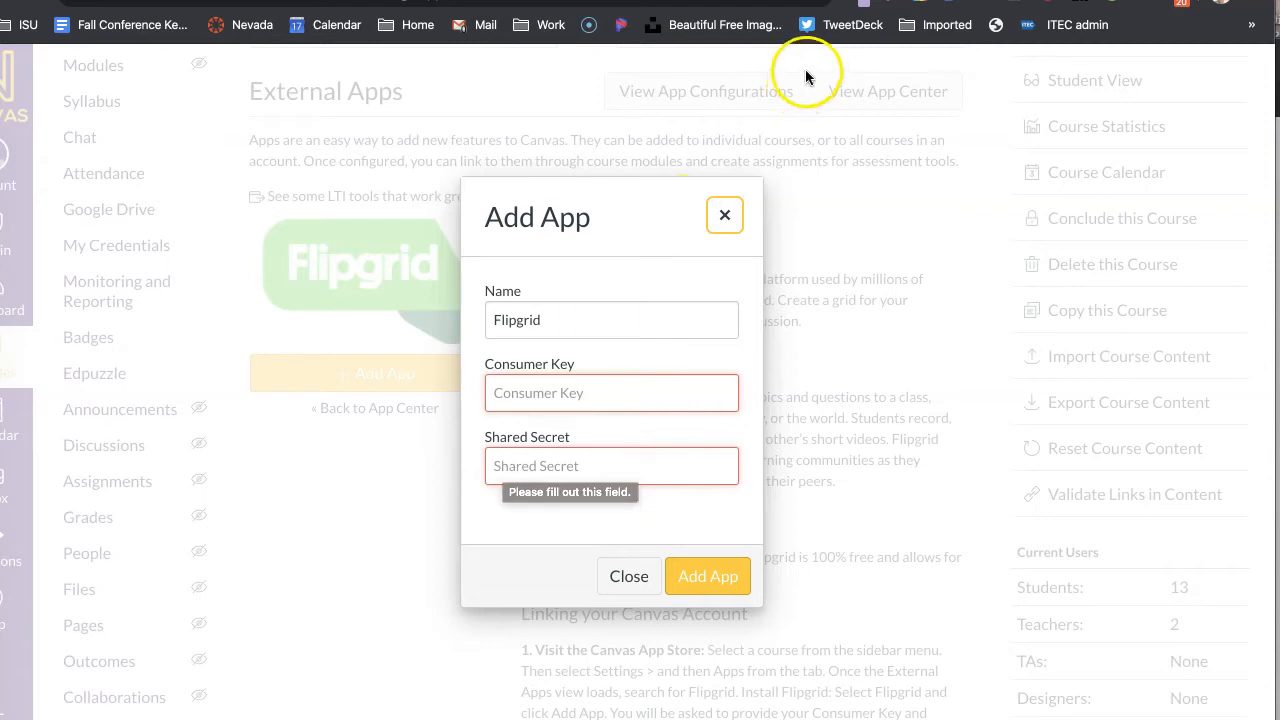
{"action": "left_click", "coordinate": [721, 213]}
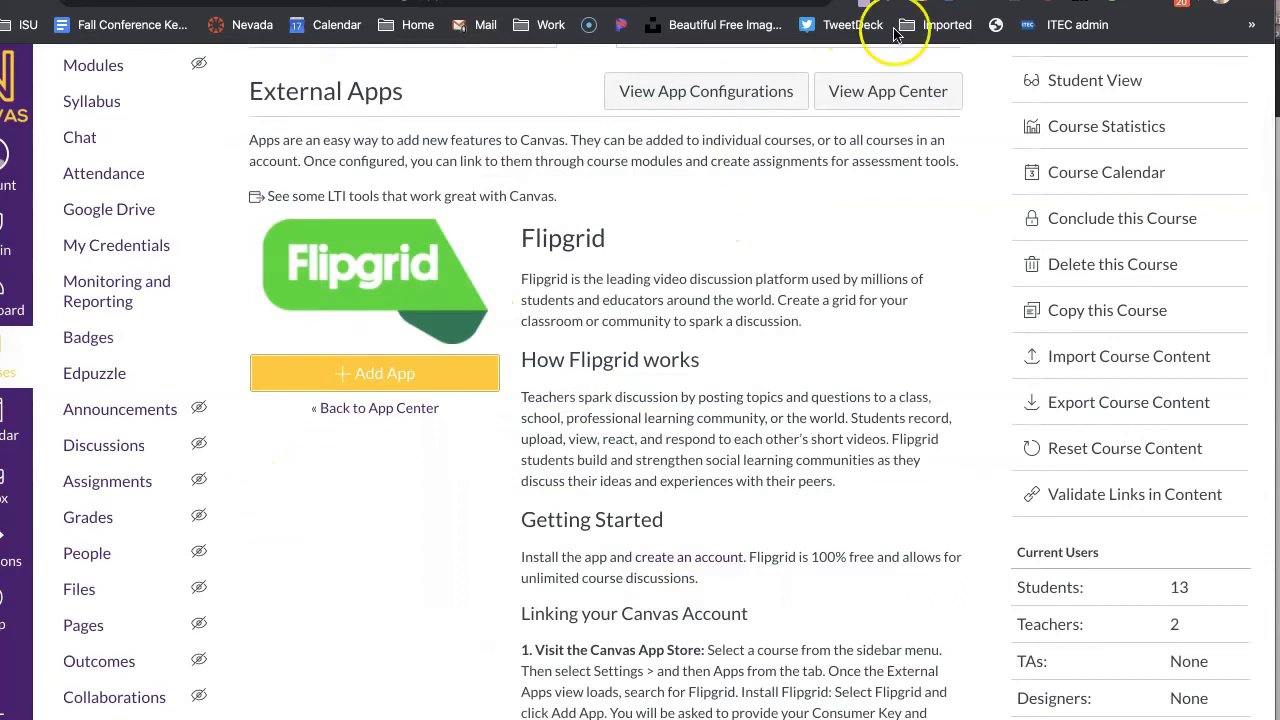
- Filter the app center by "red", open the Redirect Tool's page and look over its setup form
{"action": "left_click", "coordinate": [886, 91]}
{"action": "left_click_drag", "start_coordinate": [723, 242], "coordinate": [631, 227]}
{"action": "key", "text": "BackSpace"}
{"action": "type", "text": "red"}
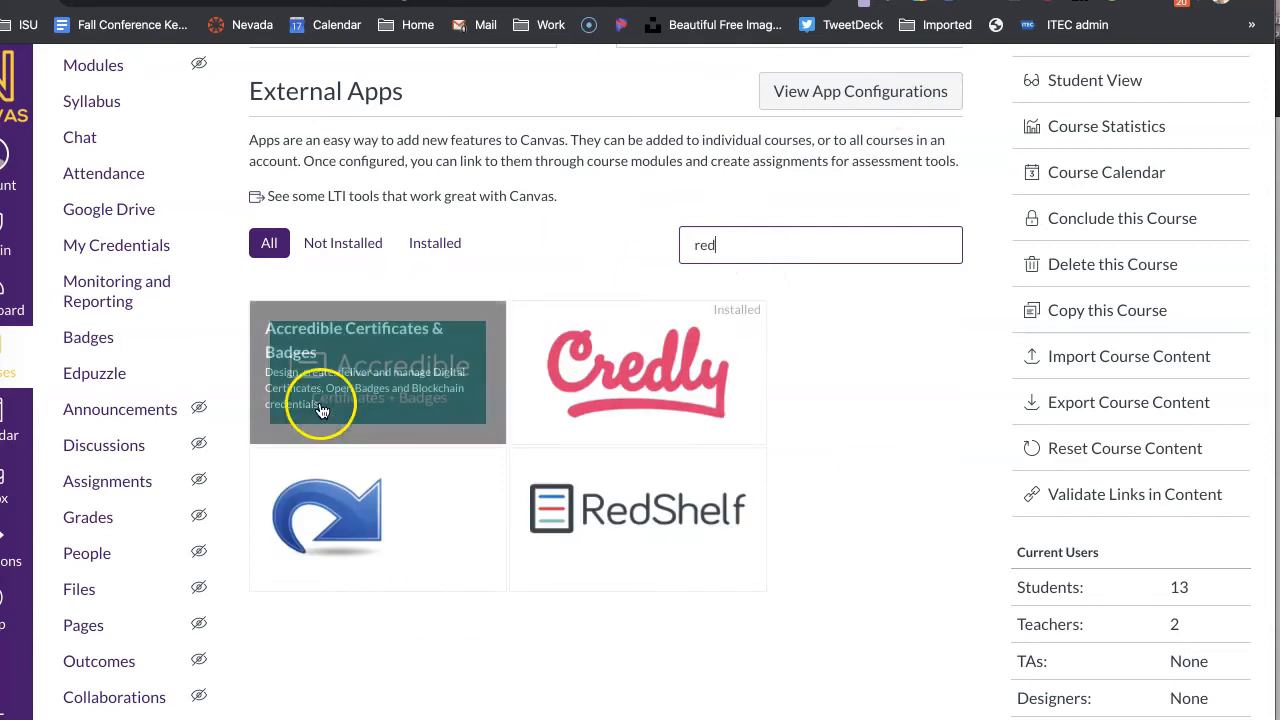
{"action": "left_click", "coordinate": [372, 543]}
{"action": "left_click", "coordinate": [386, 373]}
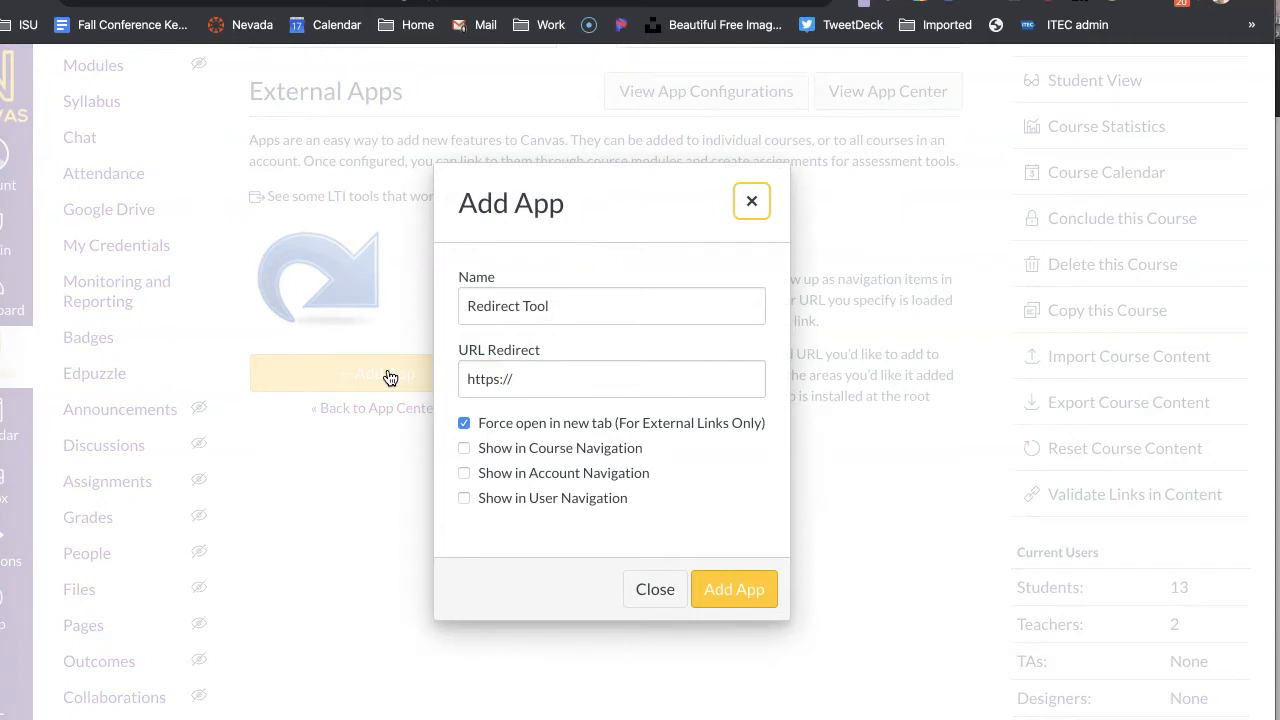
{"action": "left_click", "coordinate": [484, 321]}
{"action": "left_click", "coordinate": [752, 202]}
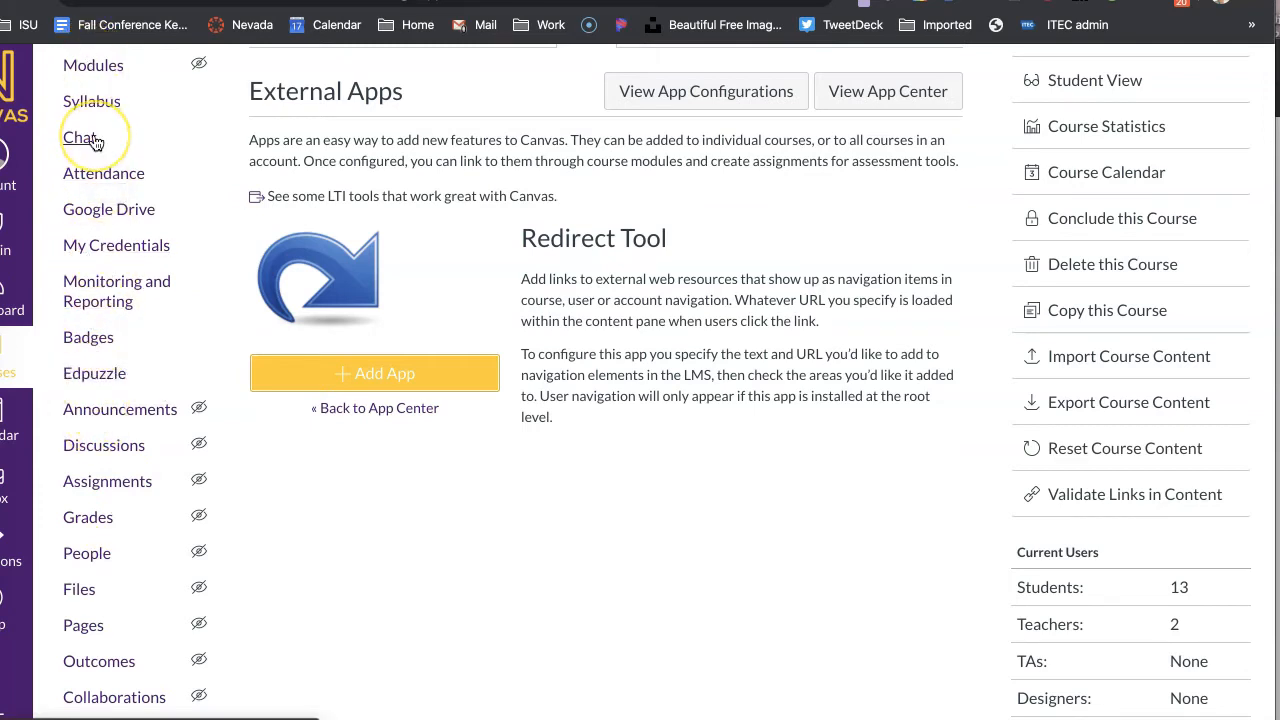
- Start adding the Redirect Tool to the course and name it "Canvas Help Form"
{"action": "scroll", "coordinate": [92, 140], "scroll_direction": "up", "scroll_amount": 3}
{"action": "left_click", "coordinate": [347, 490]}
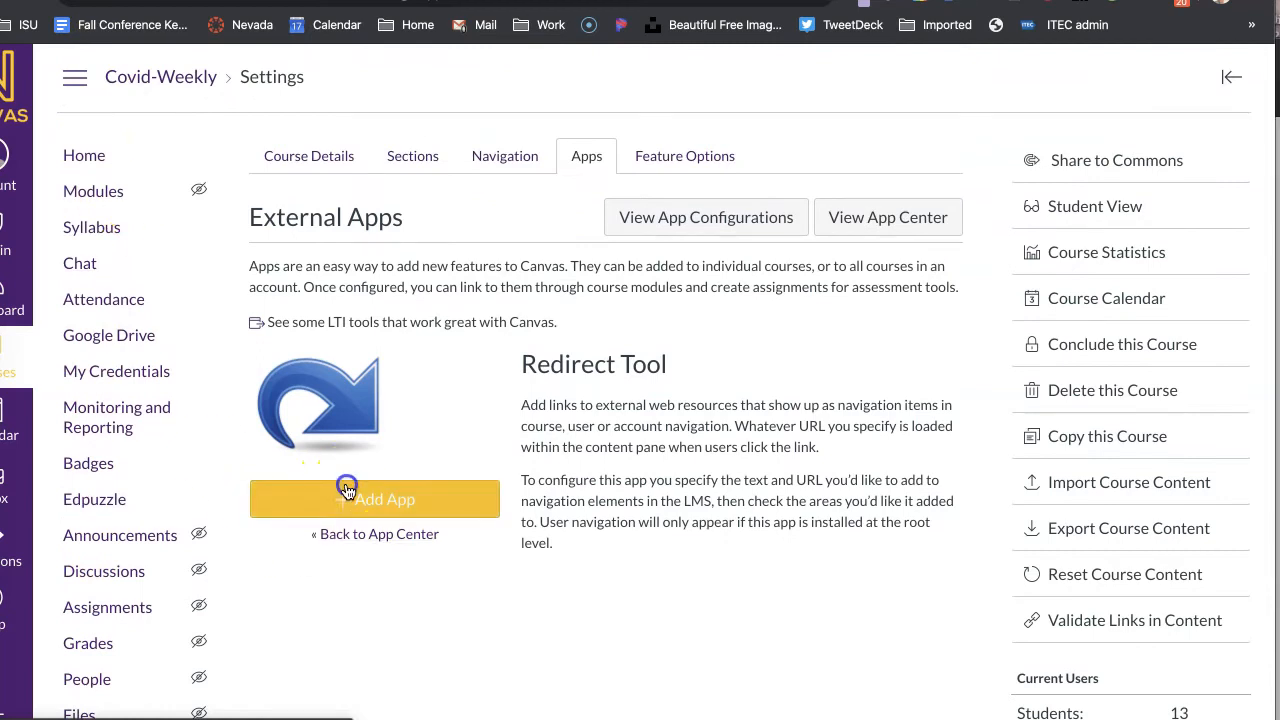
{"action": "left_click", "coordinate": [565, 310]}
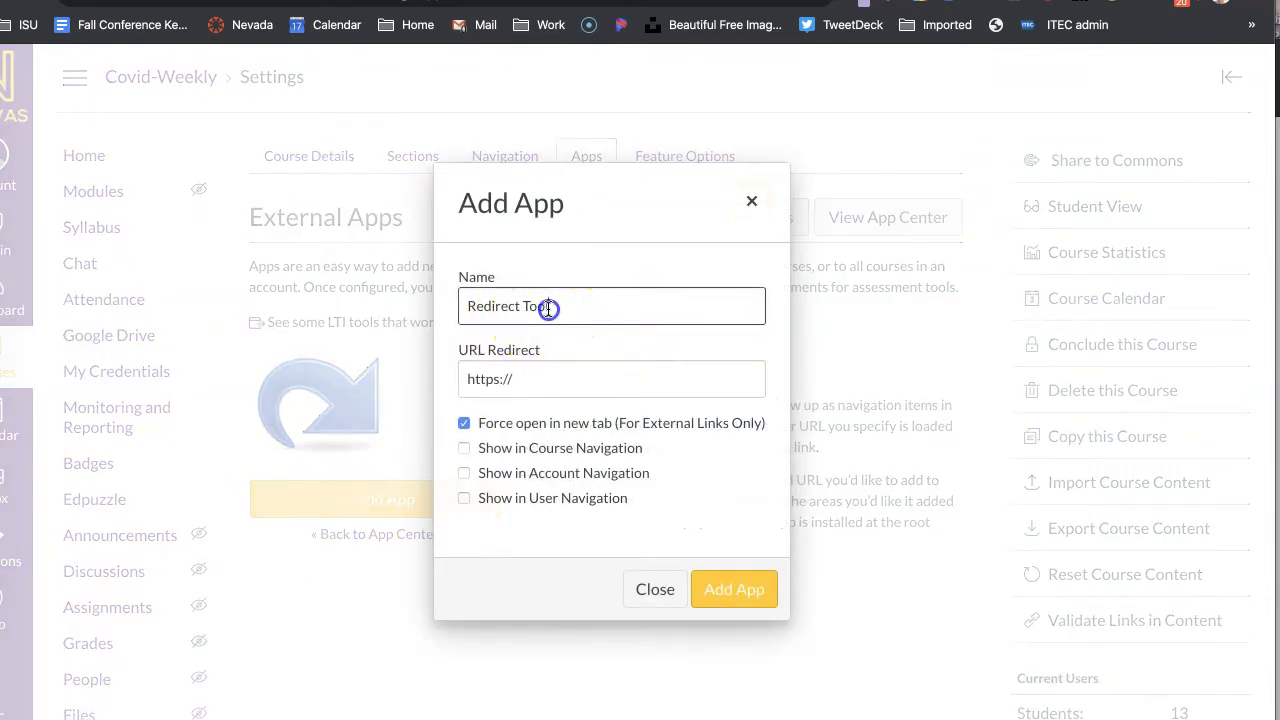
{"action": "left_click_drag", "start_coordinate": [565, 310], "coordinate": [458, 296]}
{"action": "type", "text": "Canvas Help Form"}
- Copy the address of the Canvas Video Tutorials Google Form and set it as the app's redirect URL
{"action": "left_click", "coordinate": [521, 377]}
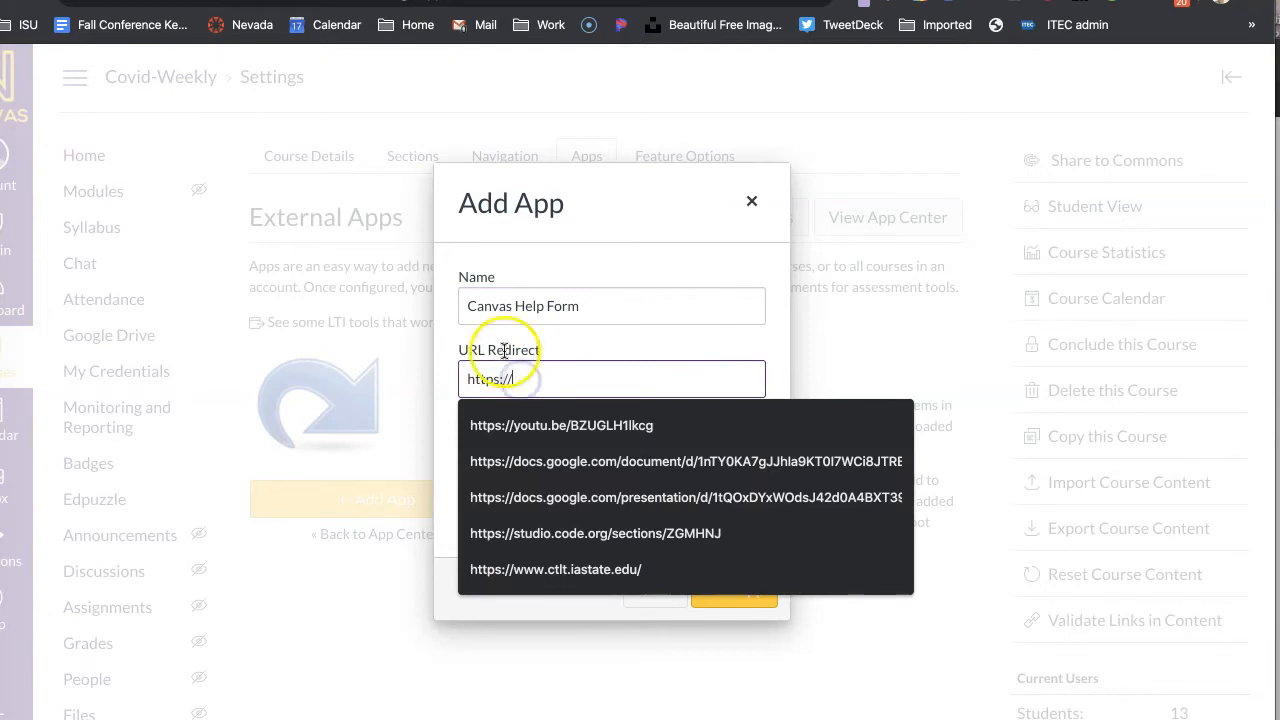
{"action": "key", "text": "ctrl+Tab"}
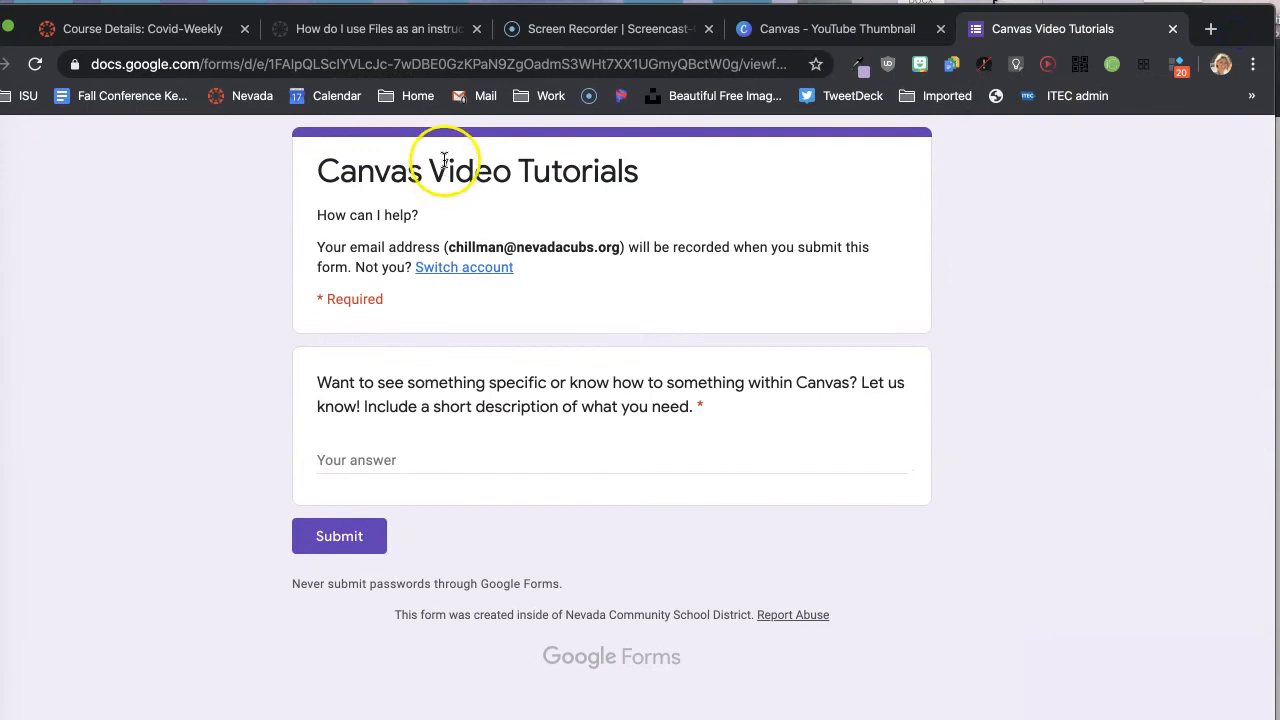
{"action": "left_click", "coordinate": [514, 64]}
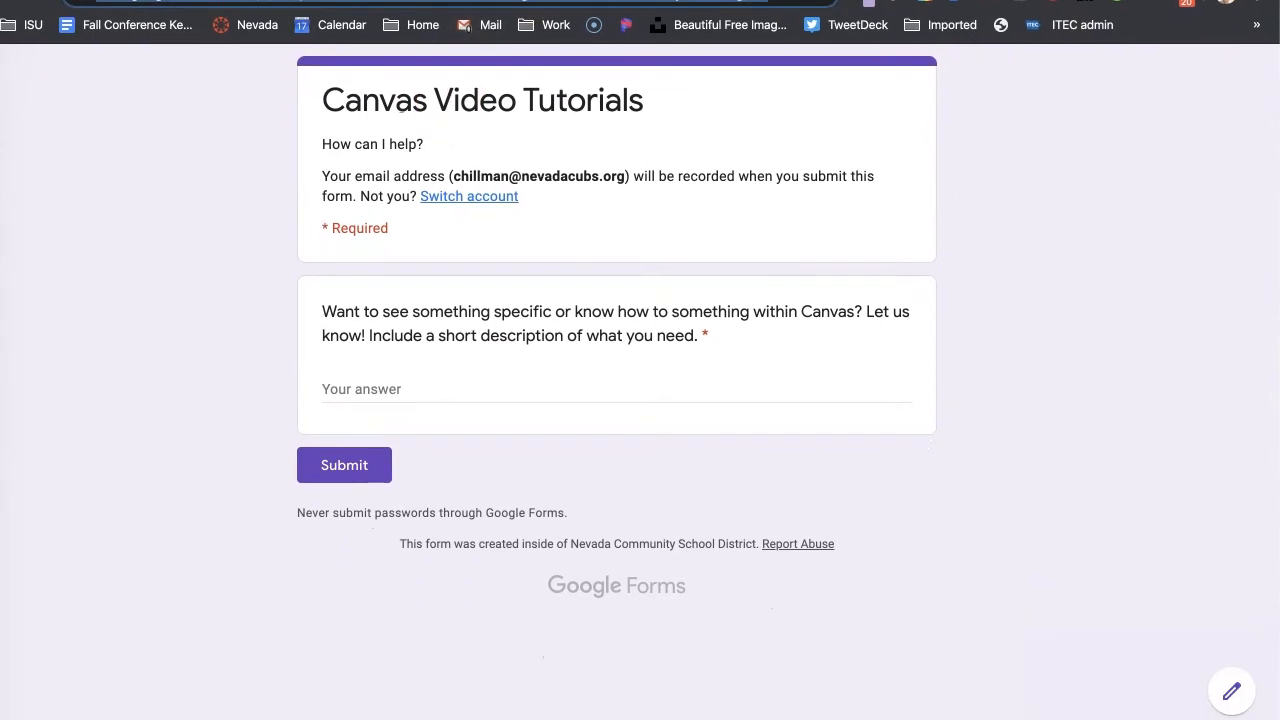
{"action": "left_click", "coordinate": [270, 1]}
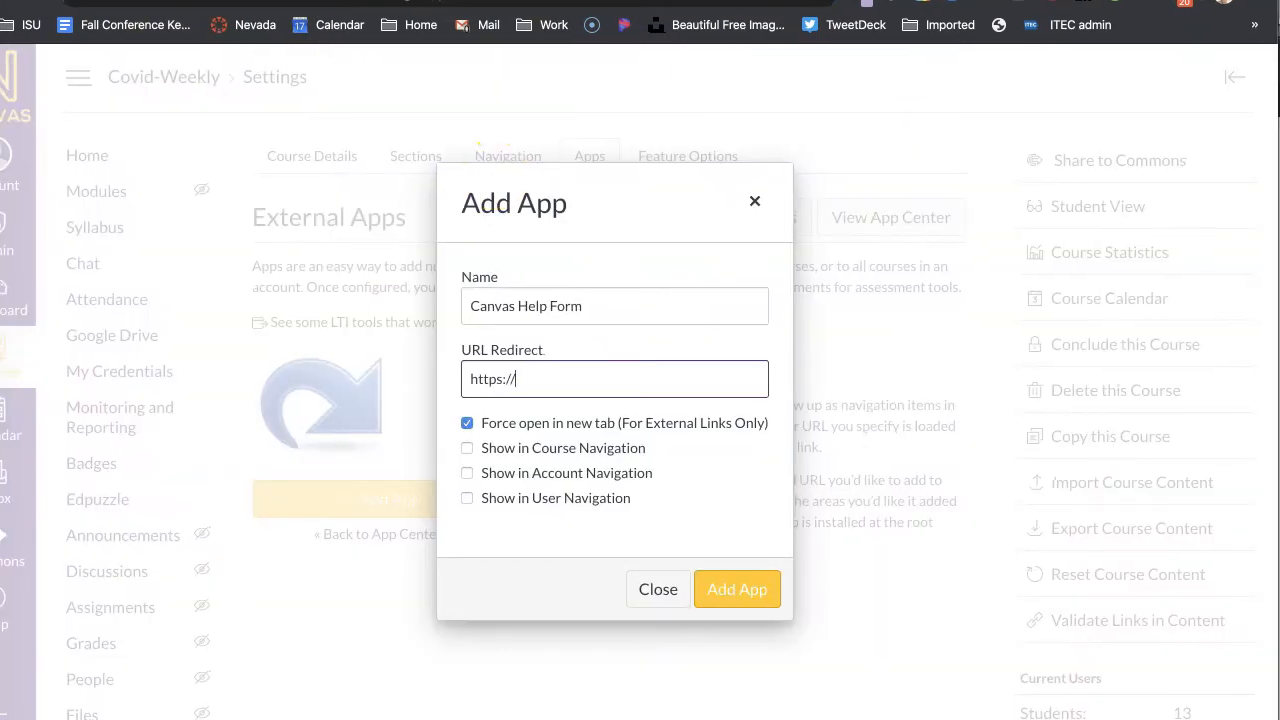
{"action": "left_click_drag", "start_coordinate": [580, 380], "coordinate": [303, 369]}
{"action": "key", "text": "super+v"}
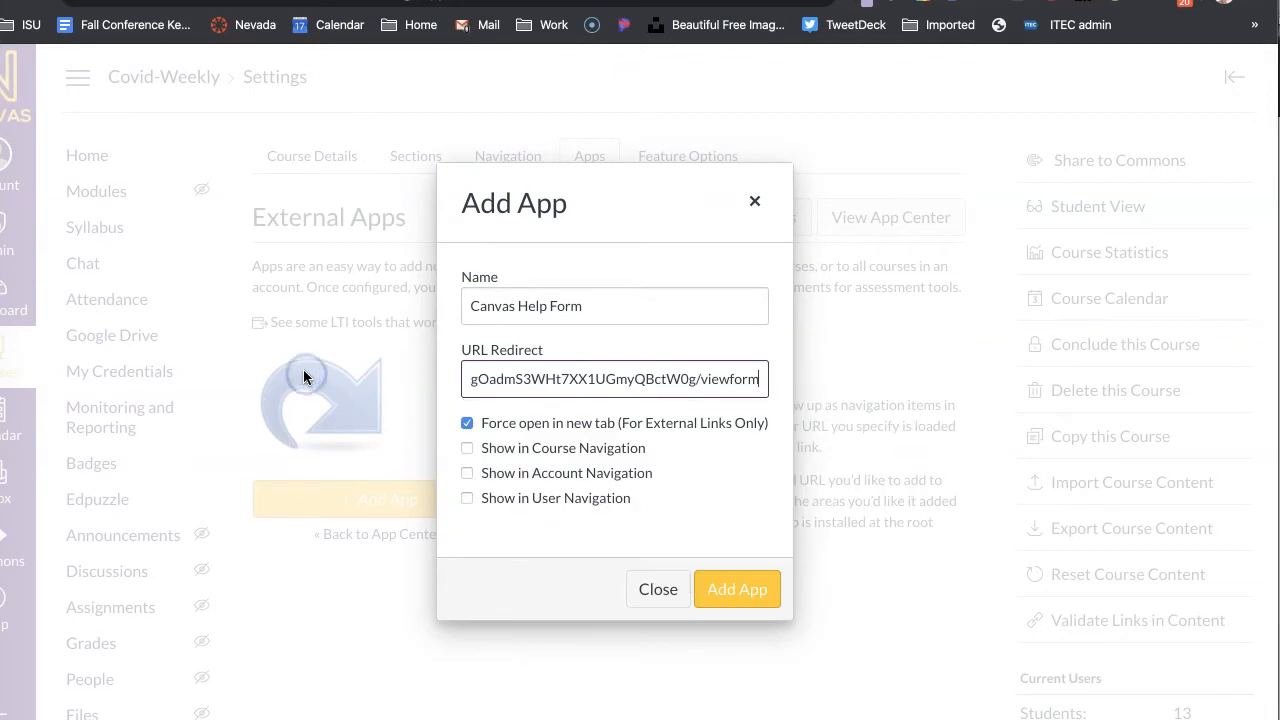
- Enable Show in Course Navigation for Canvas Help Form and add the app to the course
{"action": "left_click", "coordinate": [467, 450]}
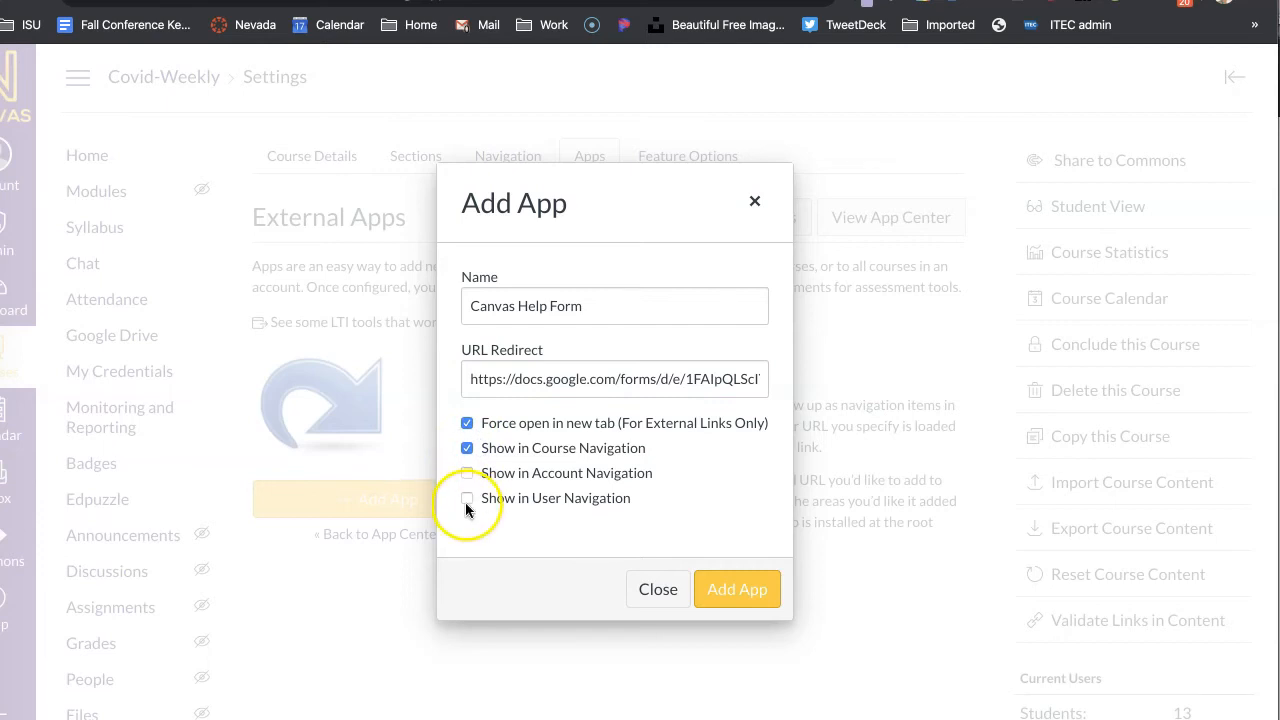
{"action": "left_click", "coordinate": [741, 594]}
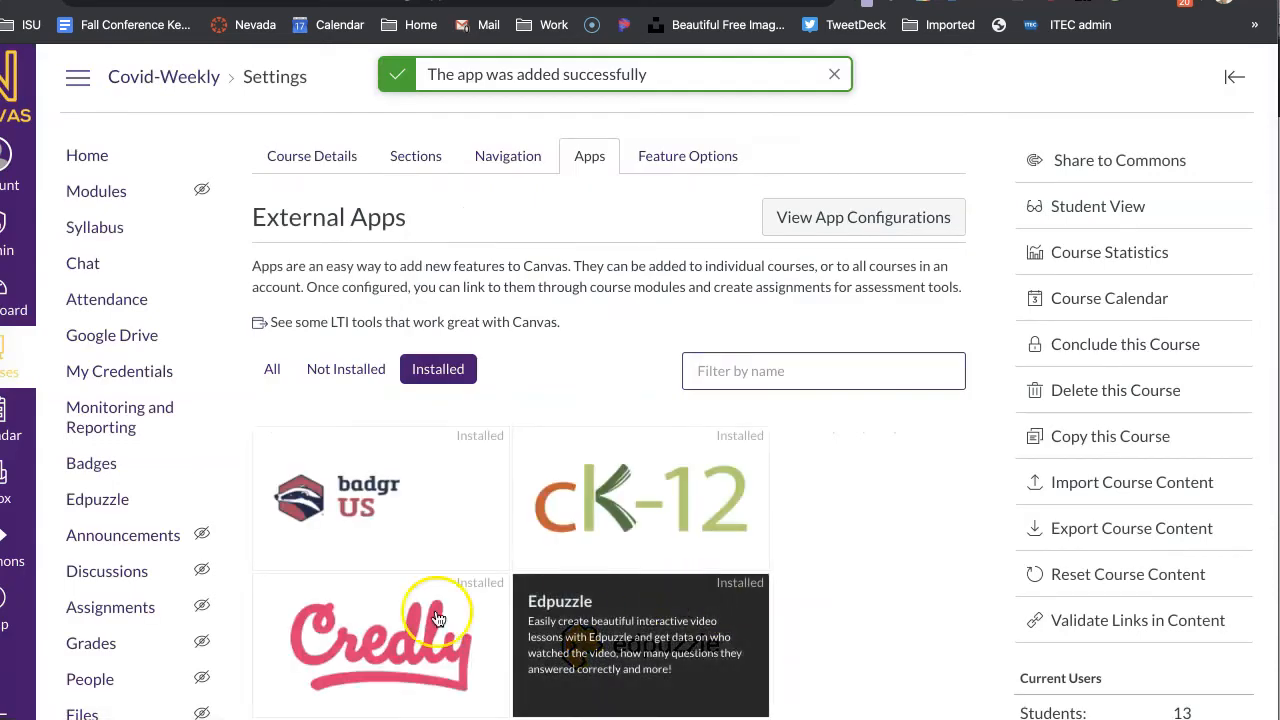
- Check the course navigation on the Home page for the Canvas Help Form link
{"action": "scroll", "coordinate": [183, 612], "scroll_direction": "down", "scroll_amount": 5}
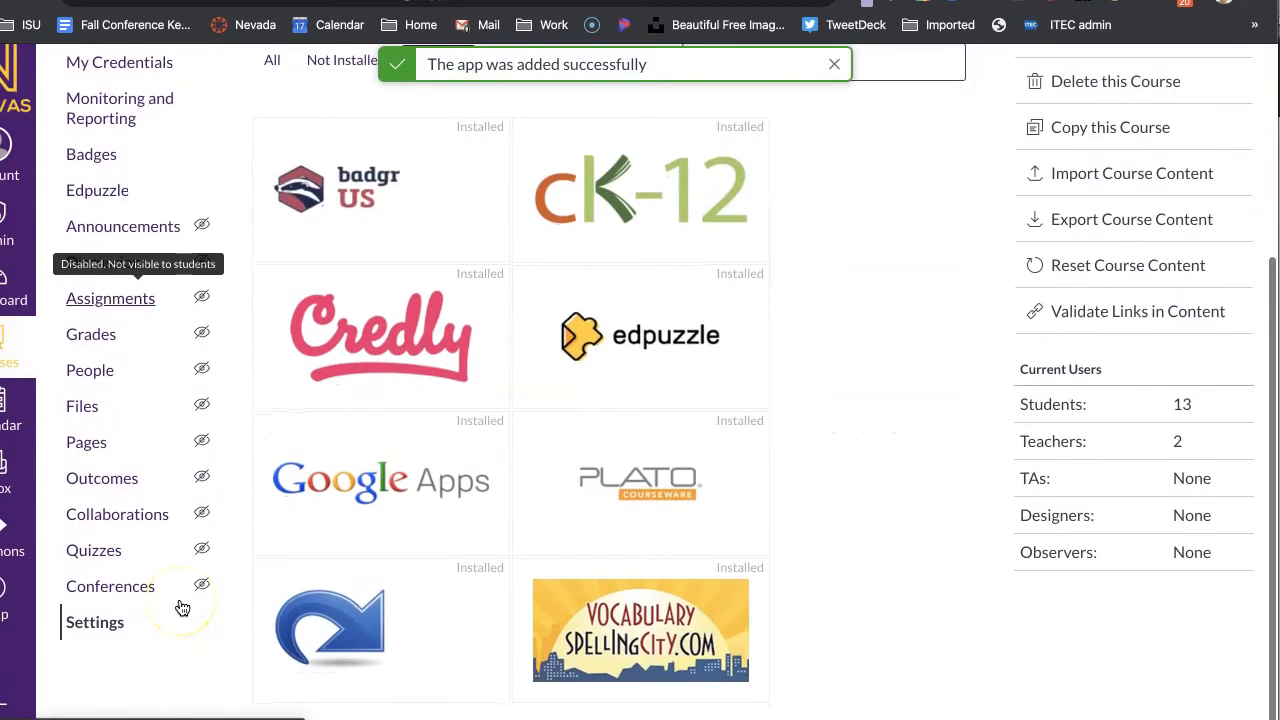
{"action": "scroll", "coordinate": [183, 608], "scroll_direction": "up", "scroll_amount": 5}
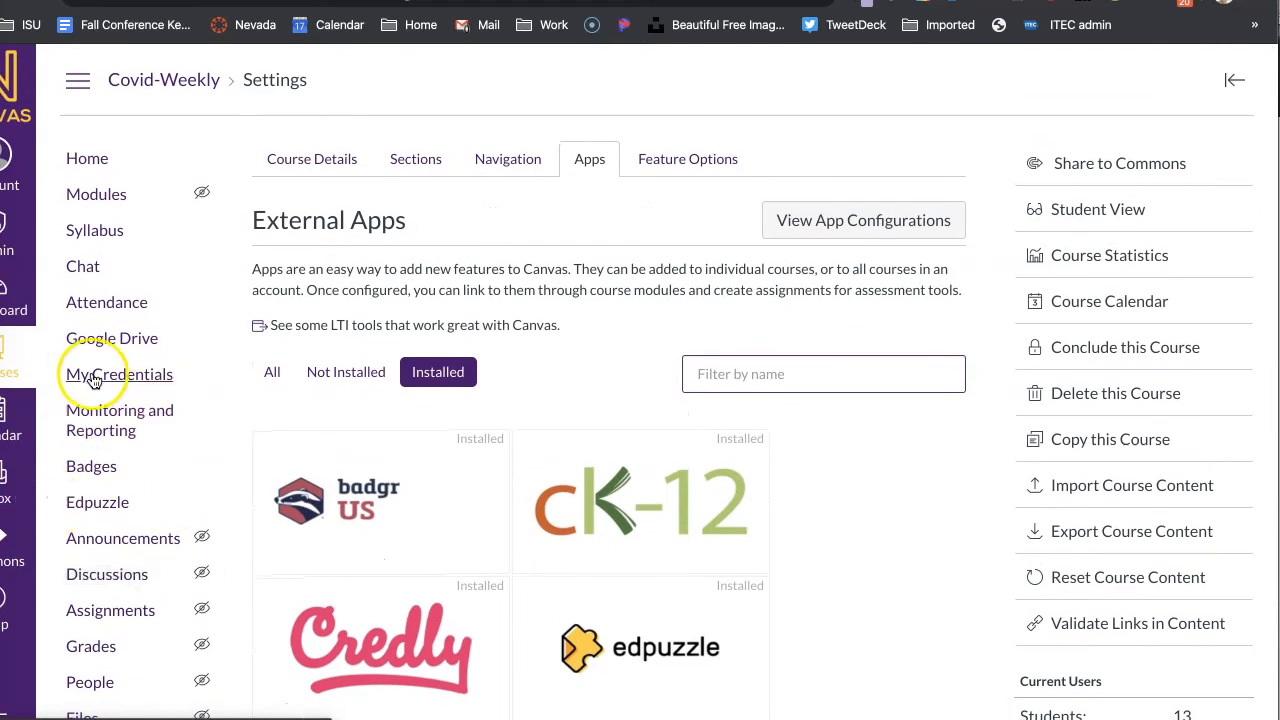
{"action": "left_click", "coordinate": [73, 160]}
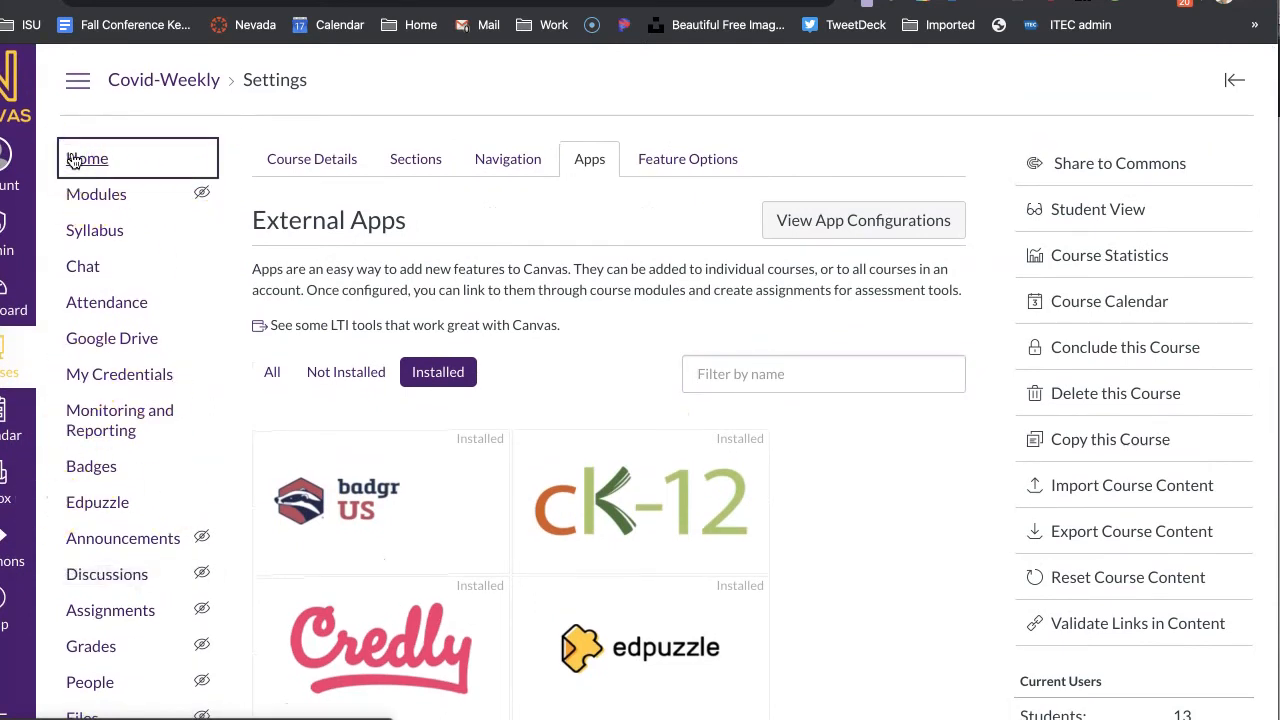
{"action": "scroll", "coordinate": [105, 326], "scroll_direction": "down", "scroll_amount": 5}
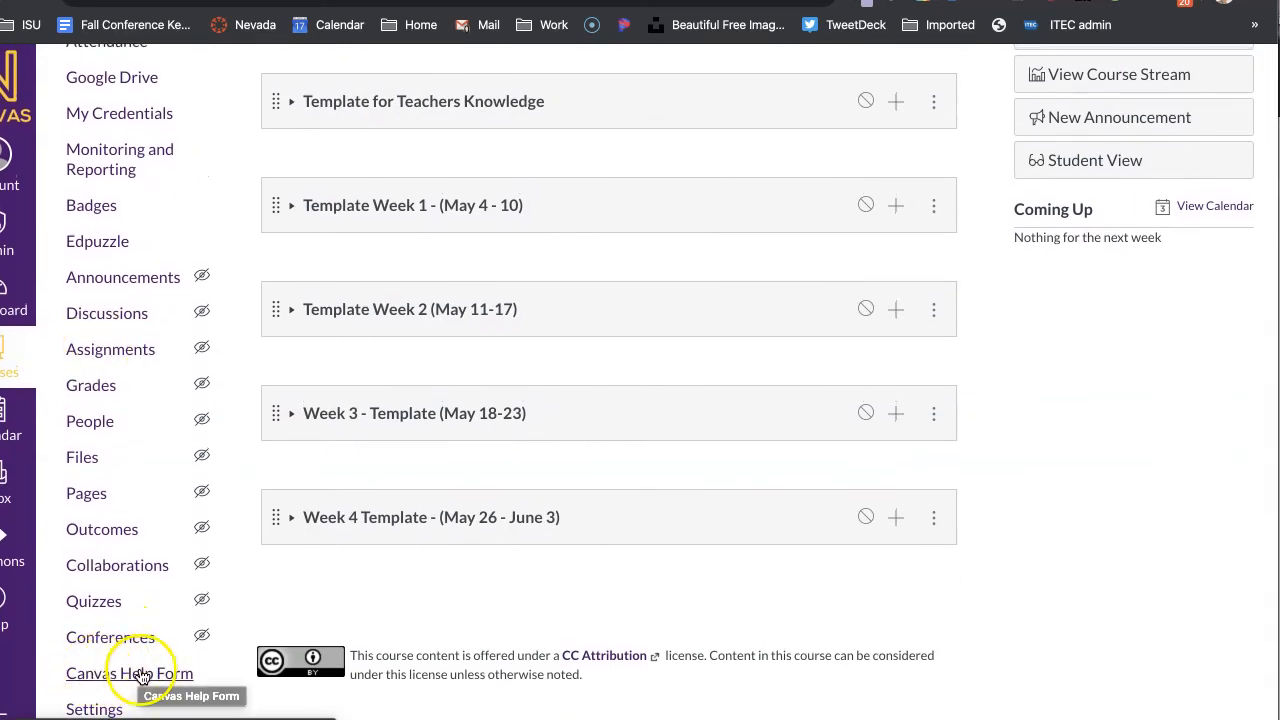
- Return to the external apps in the course settings, filter by "youtu" and open the YouTube app
{"action": "left_click", "coordinate": [86, 708]}
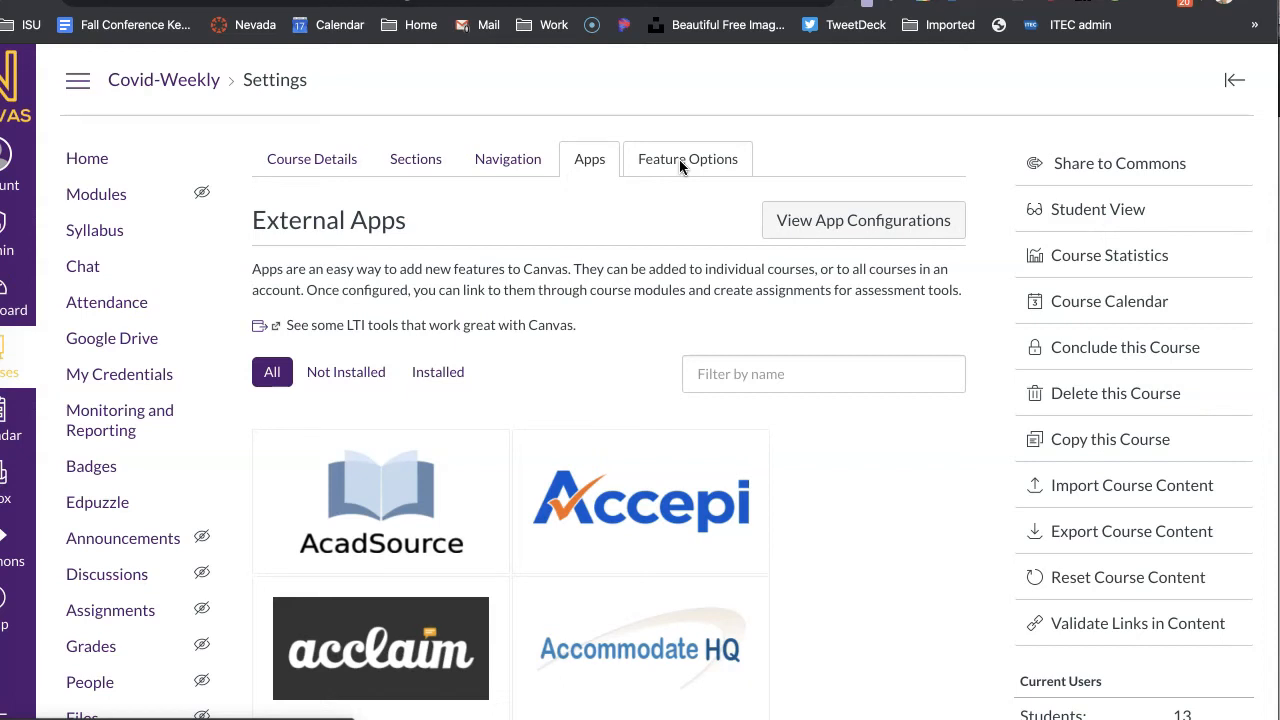
{"action": "left_click", "coordinate": [763, 373]}
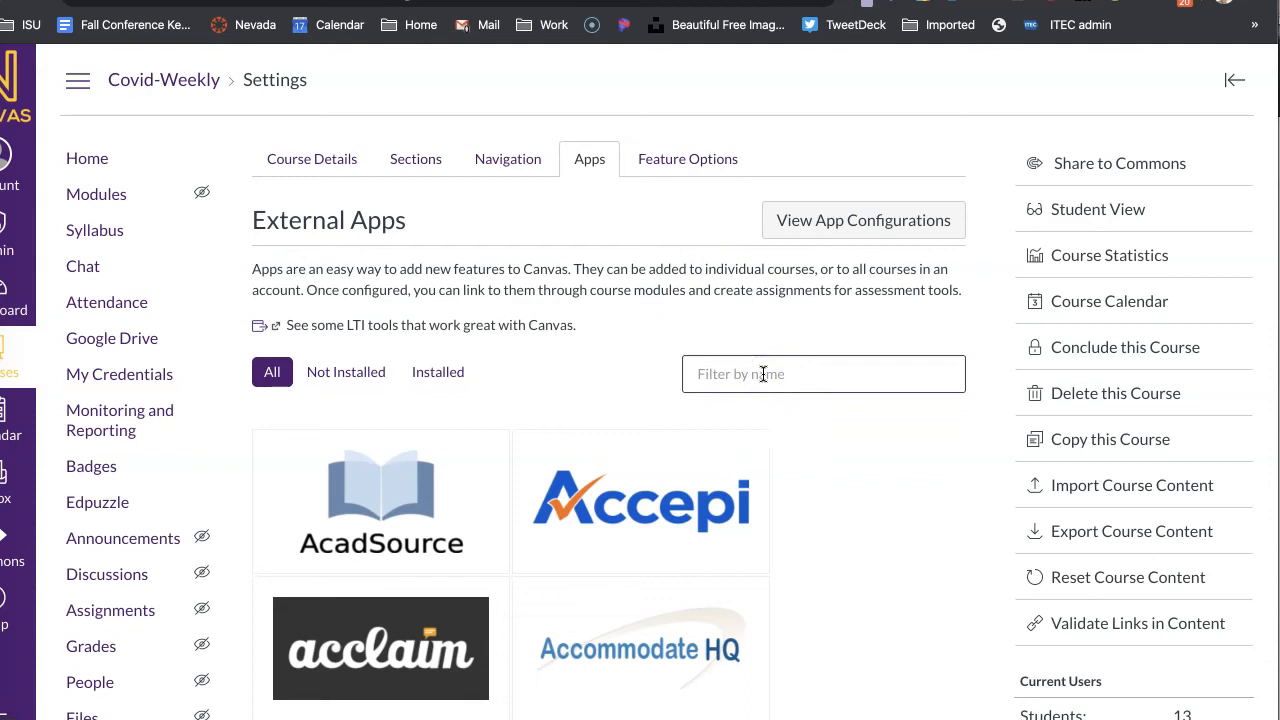
{"action": "scroll", "coordinate": [763, 373], "scroll_direction": "down", "scroll_amount": 5}
{"action": "scroll", "coordinate": [763, 373], "scroll_direction": "up", "scroll_amount": 5}
{"action": "type", "text": "youtu"}
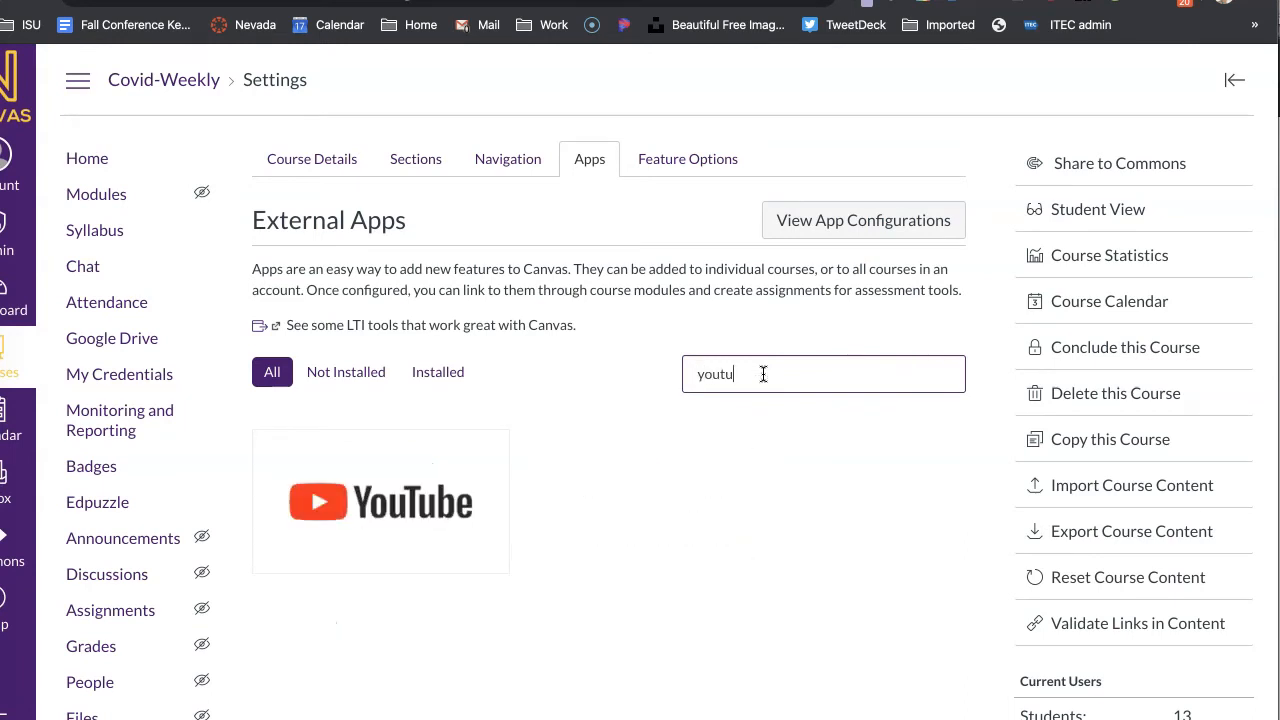
{"action": "left_click", "coordinate": [430, 495]}
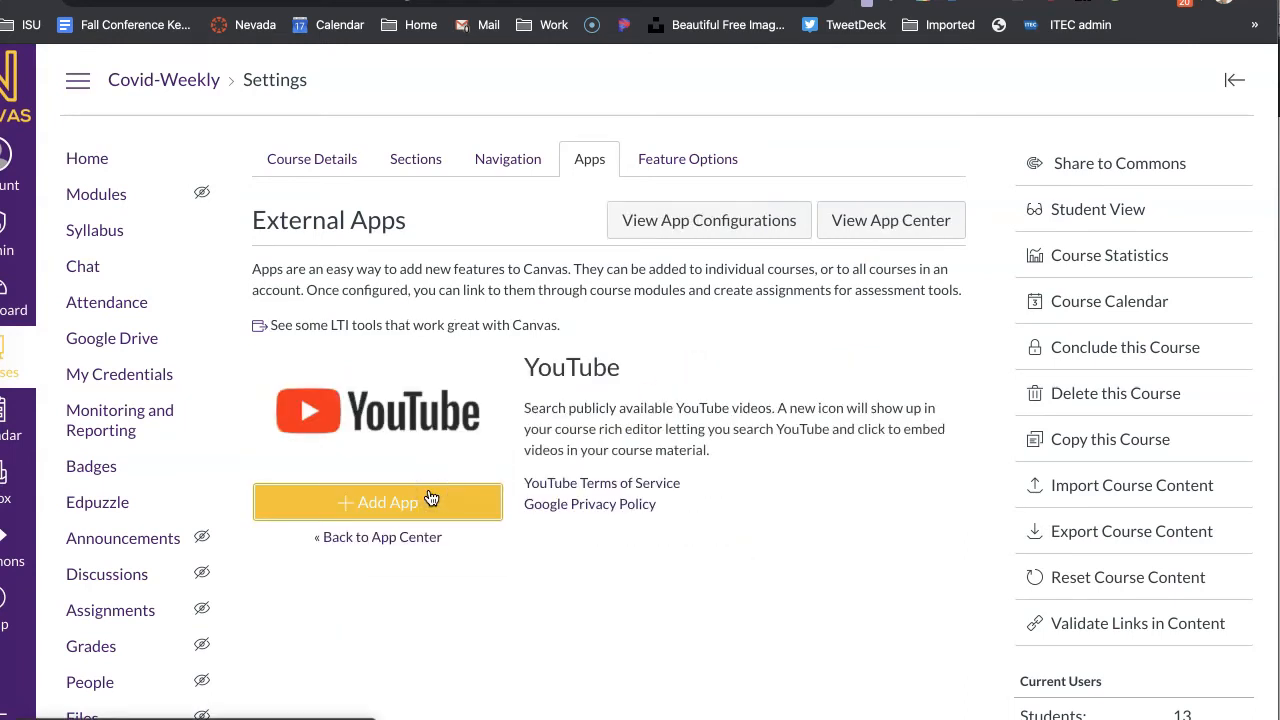
- Start adding the YouTube app to the course and name it "Crash Course History"
{"action": "left_click", "coordinate": [430, 502]}
{"action": "left_click", "coordinate": [508, 428]}
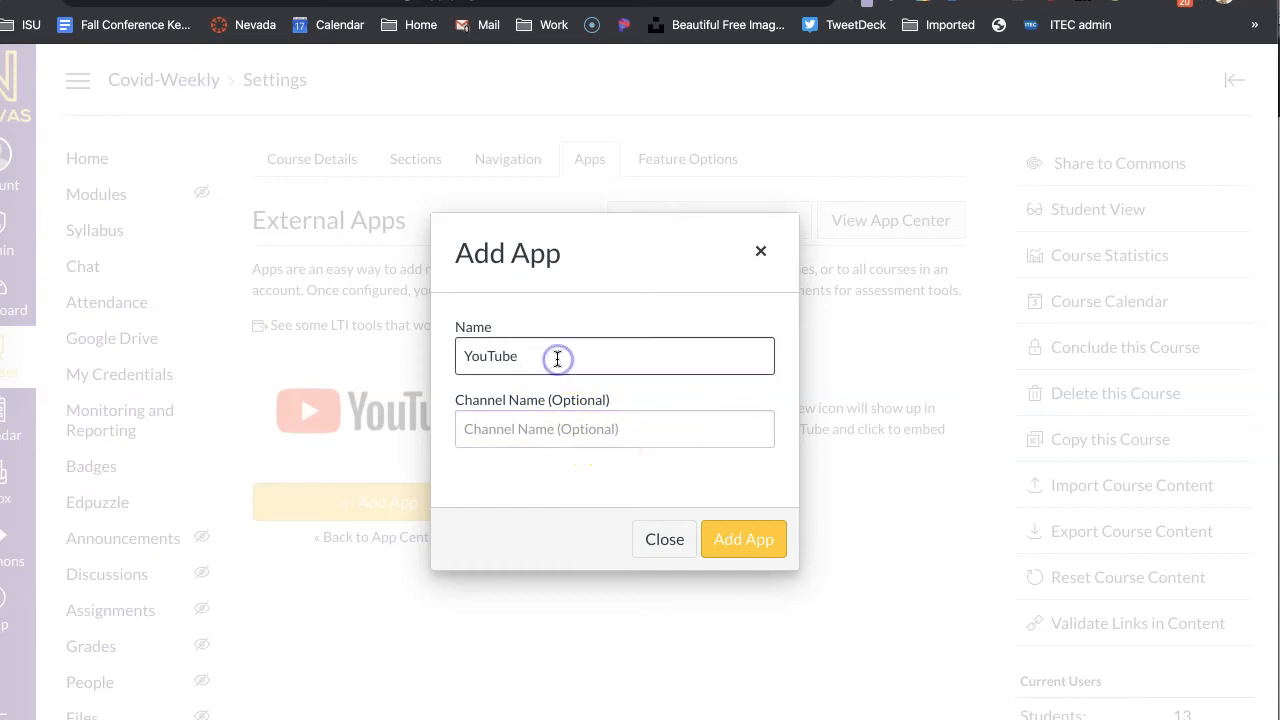
{"action": "left_click_drag", "start_coordinate": [399, 362], "coordinate": [269, 347]}
{"action": "type", "text": "Crash Course History"}
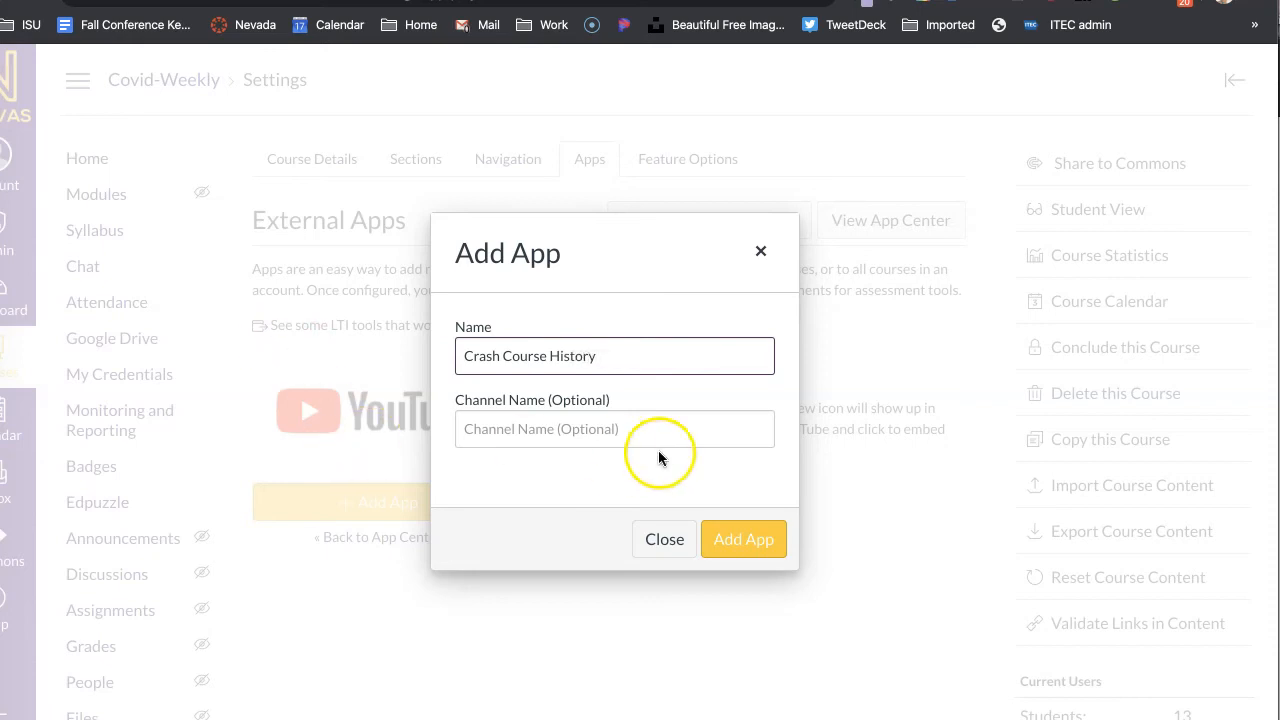
- Leave the optional channel name empty and add the YouTube app to the course
{"action": "left_click", "coordinate": [634, 434]}
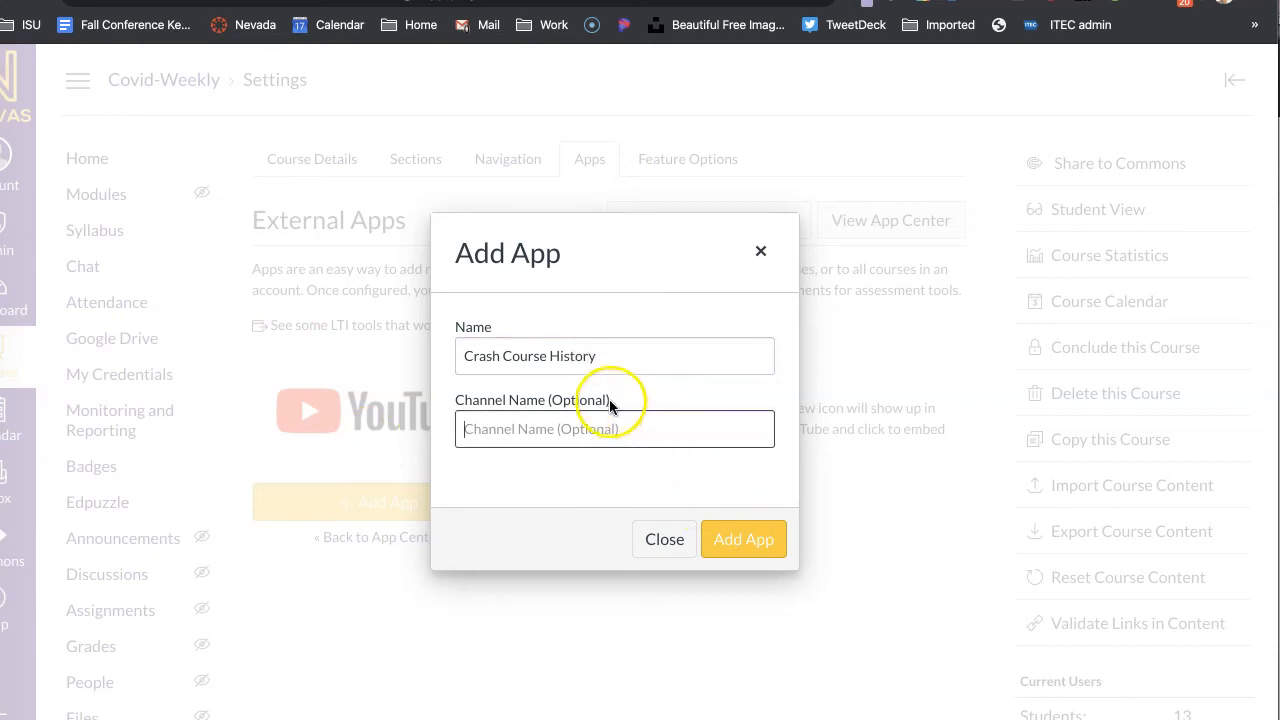
{"action": "left_click", "coordinate": [780, 546]}
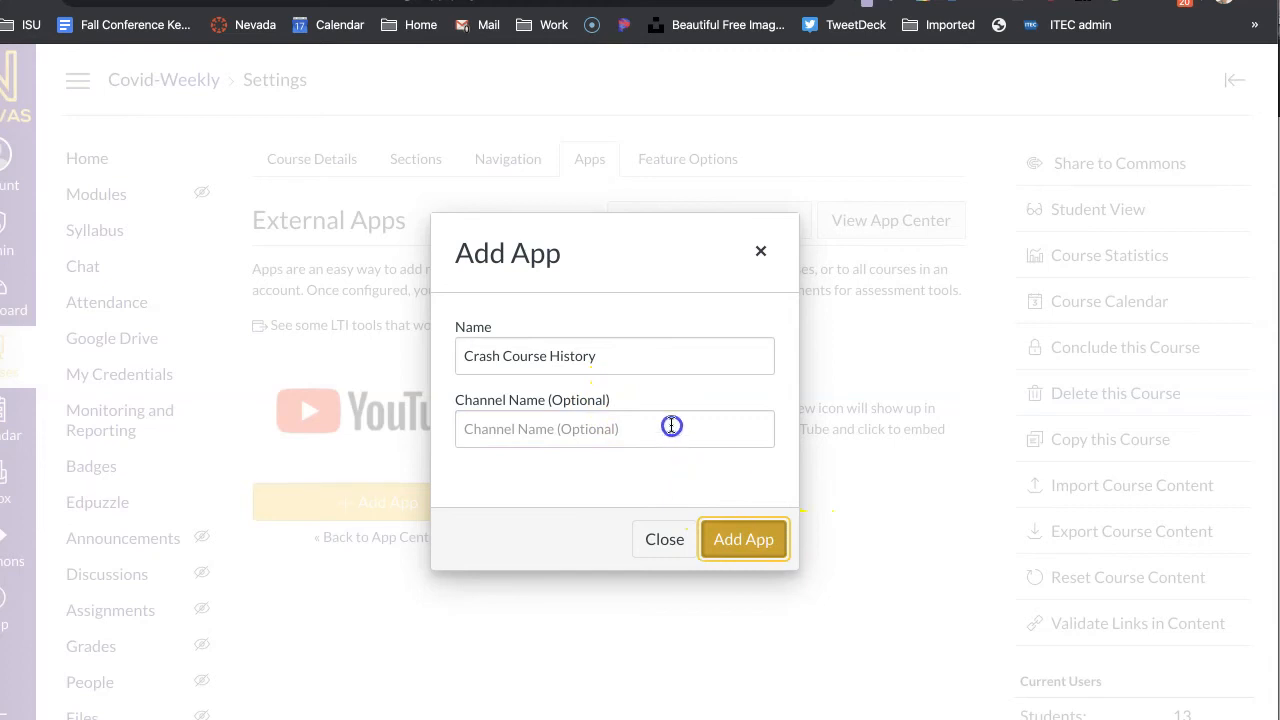
{"action": "left_click", "coordinate": [750, 557]}
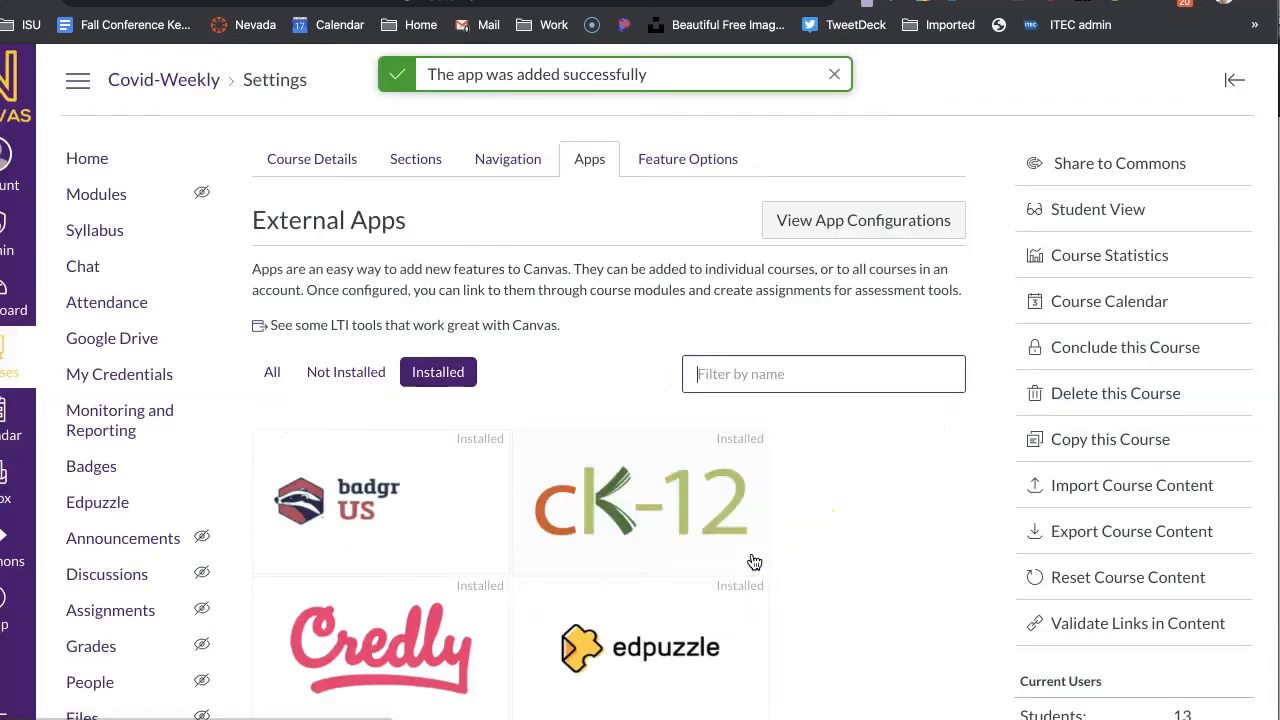
- Expand the Template Week 1 - (May 4 - 10) module and start adding a new item to it
{"action": "left_click", "coordinate": [106, 194]}
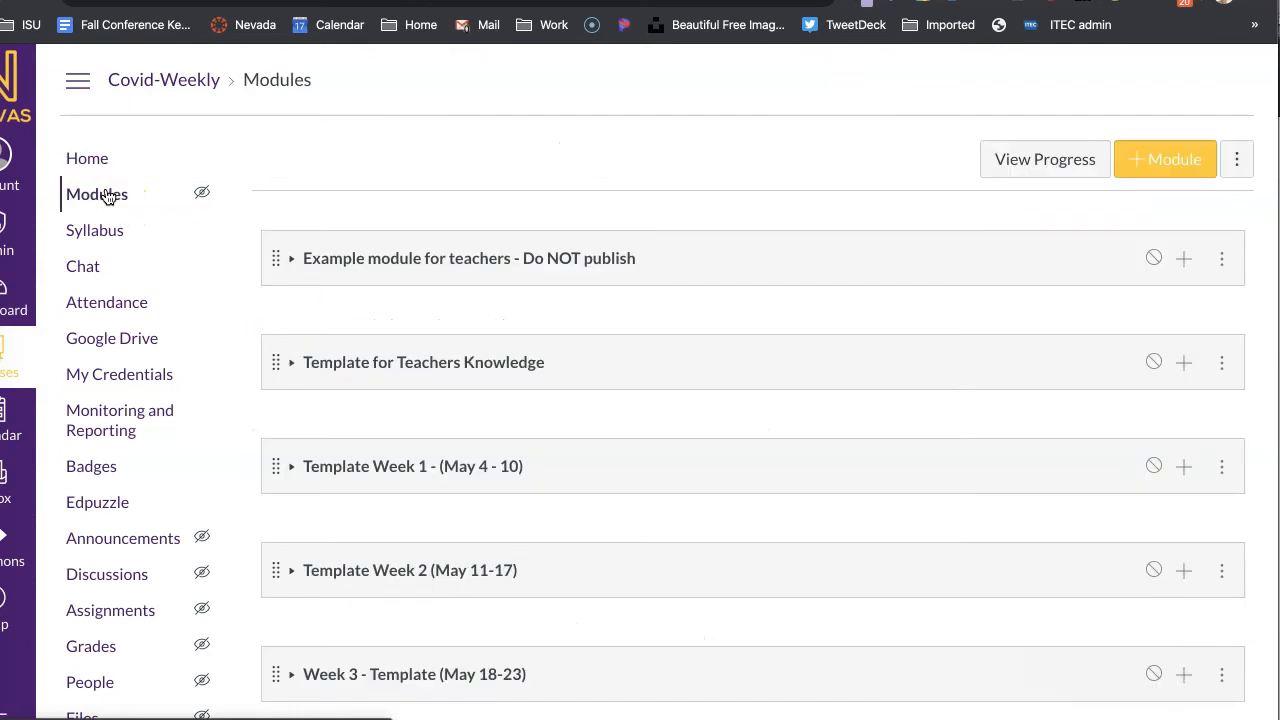
{"action": "left_click", "coordinate": [293, 466]}
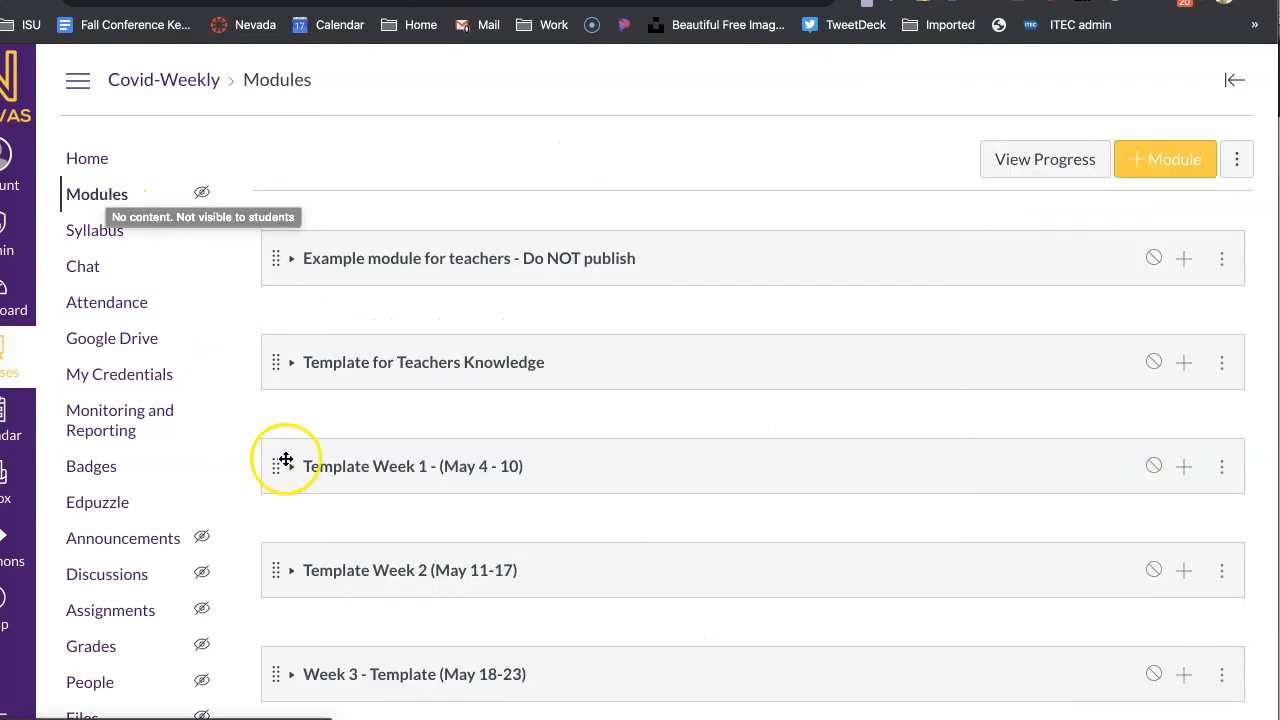
{"action": "scroll", "coordinate": [423, 494], "scroll_direction": "down", "scroll_amount": 3}
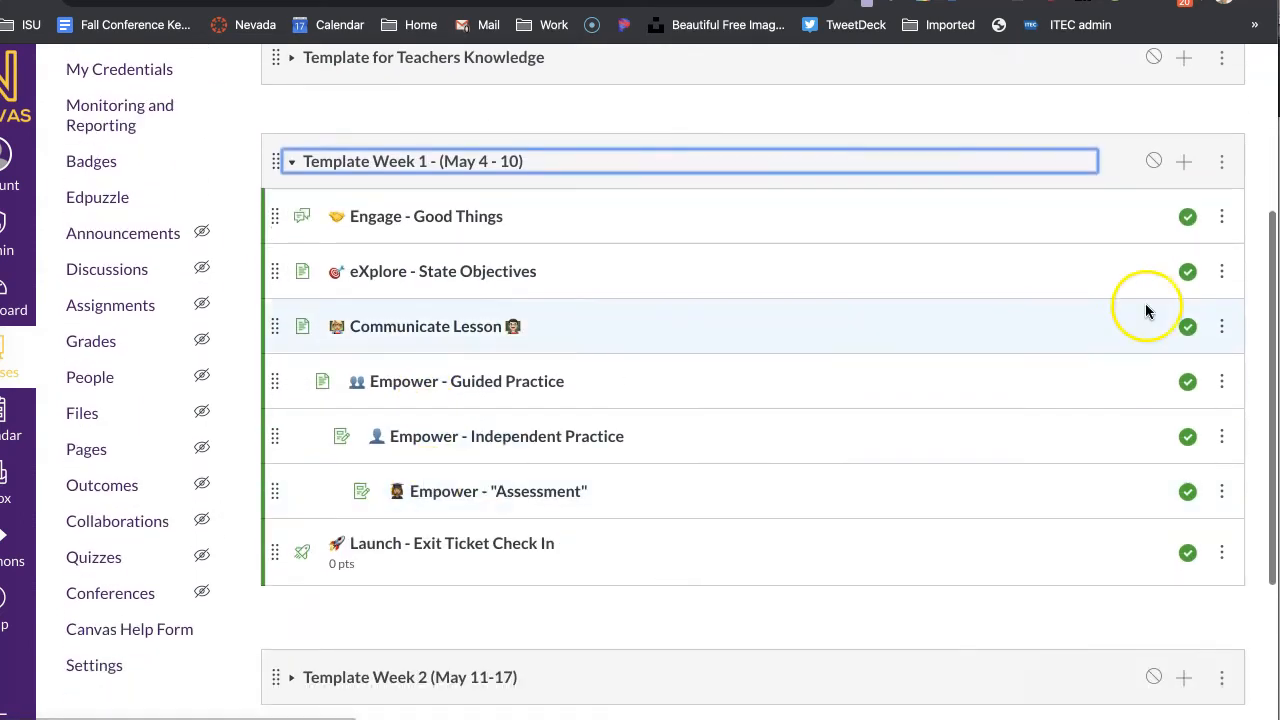
{"action": "left_click", "coordinate": [1184, 161]}
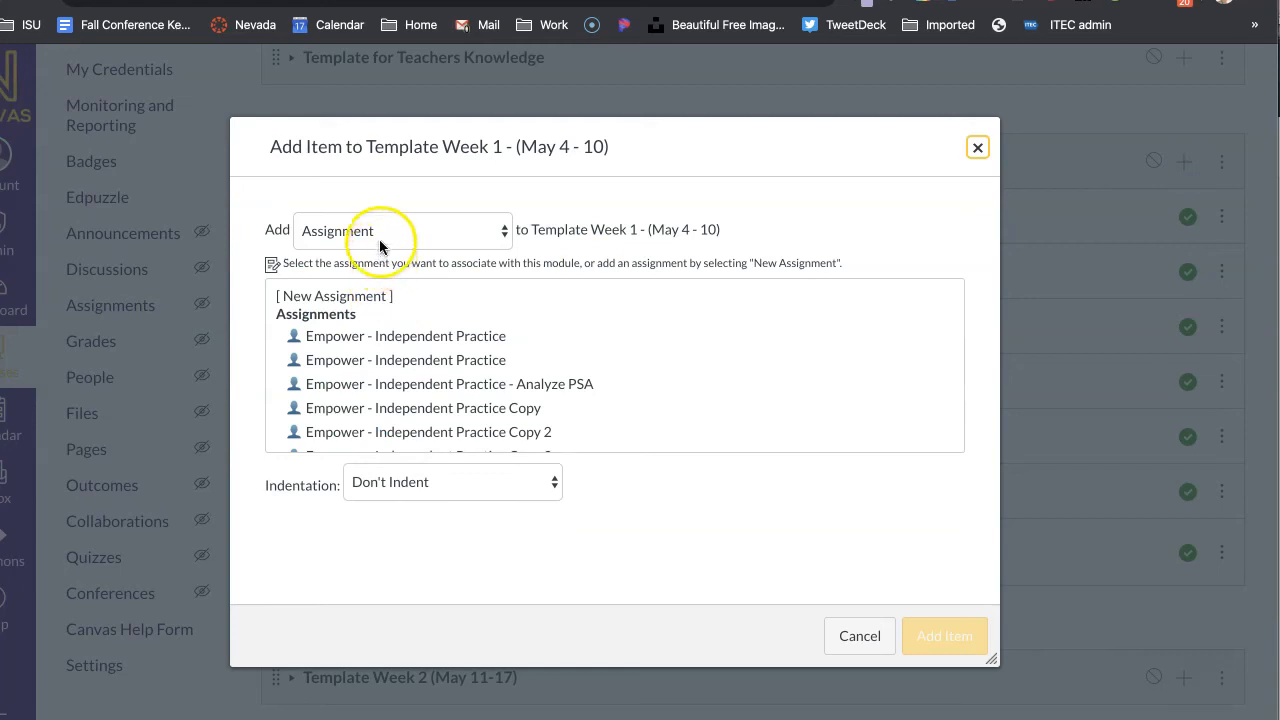
- Set the new module item's type to External Tool and choose YouTube as the tool
{"action": "left_click", "coordinate": [379, 241]}
{"action": "left_click", "coordinate": [376, 361]}
{"action": "scroll", "coordinate": [378, 363], "scroll_direction": "down", "scroll_amount": 10}
{"action": "scroll", "coordinate": [366, 414], "scroll_direction": "up", "scroll_amount": 1}
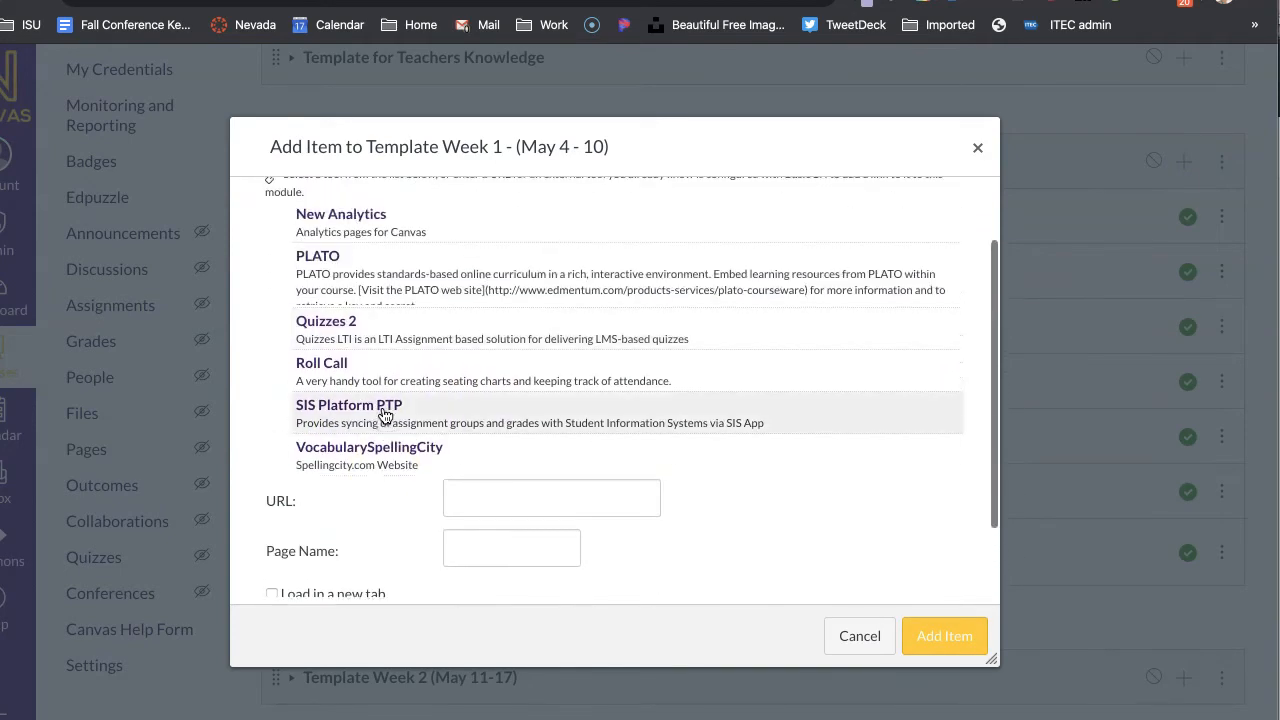
{"action": "scroll", "coordinate": [385, 415], "scroll_direction": "up", "scroll_amount": 5}
{"action": "scroll", "coordinate": [385, 415], "scroll_direction": "up", "scroll_amount": 3}
{"action": "scroll", "coordinate": [385, 400], "scroll_direction": "down", "scroll_amount": 3}
{"action": "left_click", "coordinate": [385, 388]}
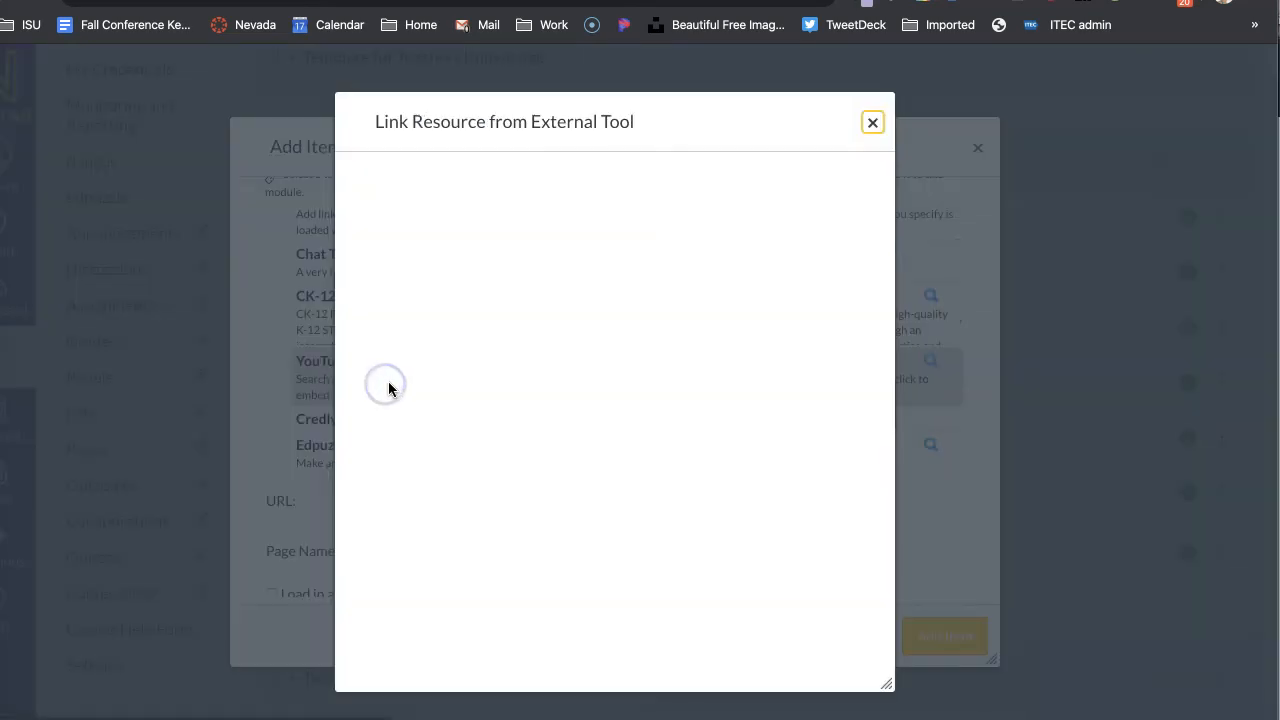
- Search YouTube for "crash course history" in the external tool dialog
{"action": "left_click", "coordinate": [655, 184]}
{"action": "type", "text": "crash course history"}
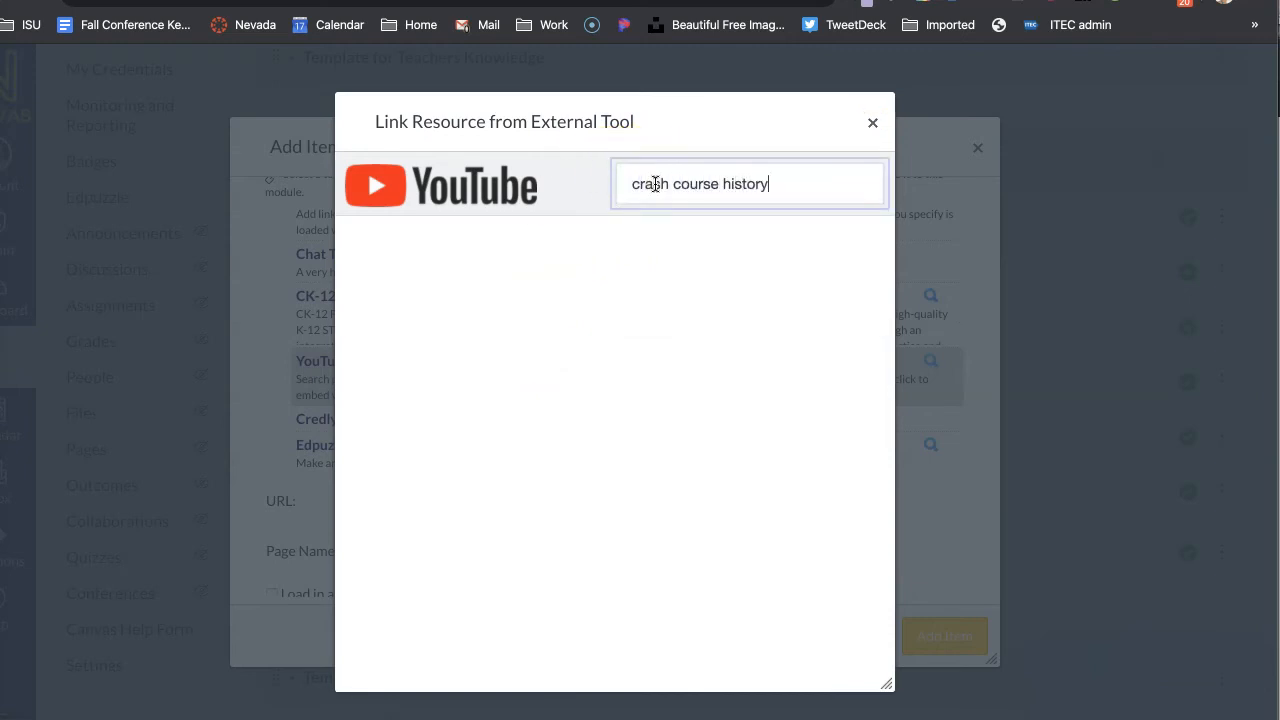
{"action": "key", "text": "Return"}
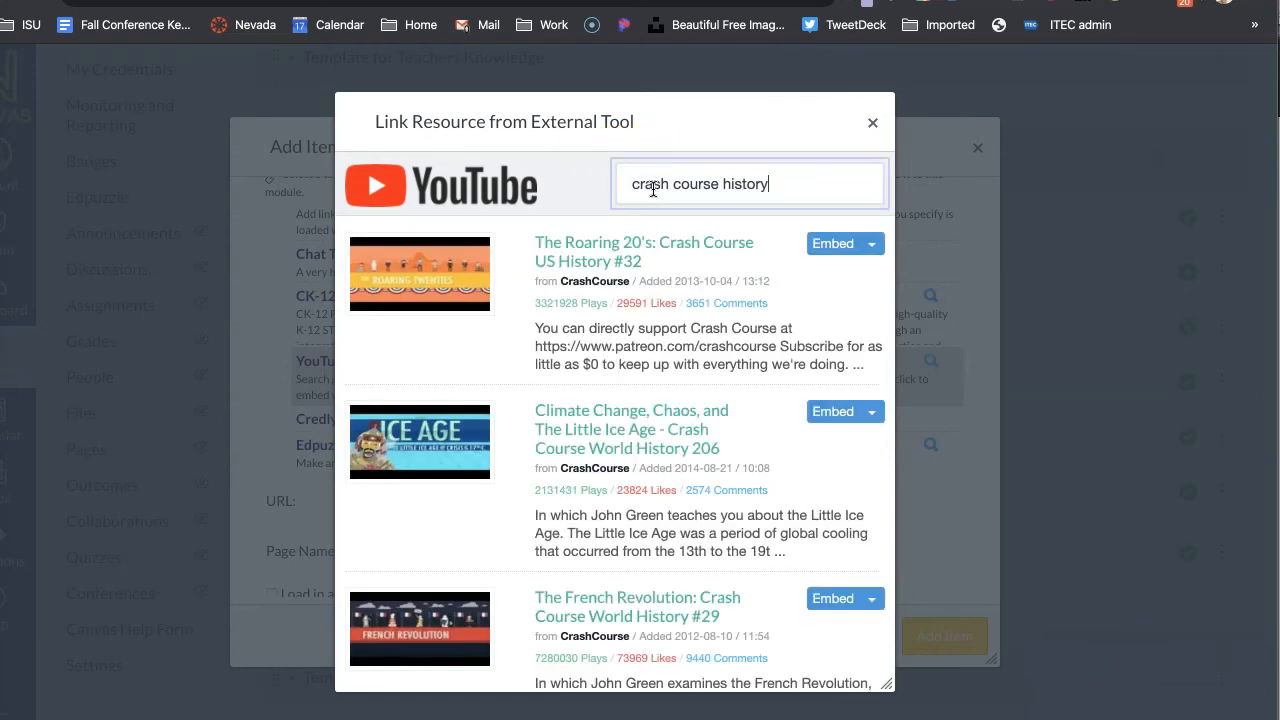
- Preview "The Roaring 20's: Crash Course US History #32", embed it and add it as an item to the Template Week 1 module
{"action": "left_click", "coordinate": [591, 263]}
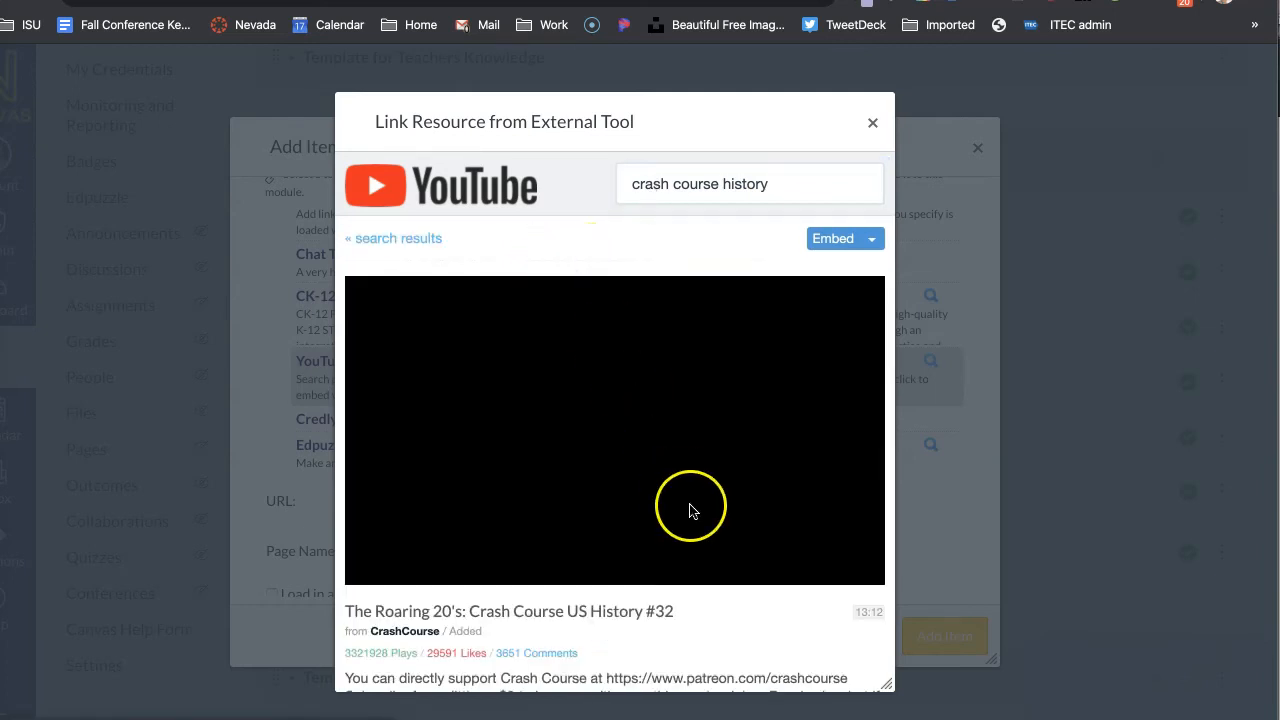
{"action": "scroll", "coordinate": [748, 590], "scroll_direction": "down", "scroll_amount": 5}
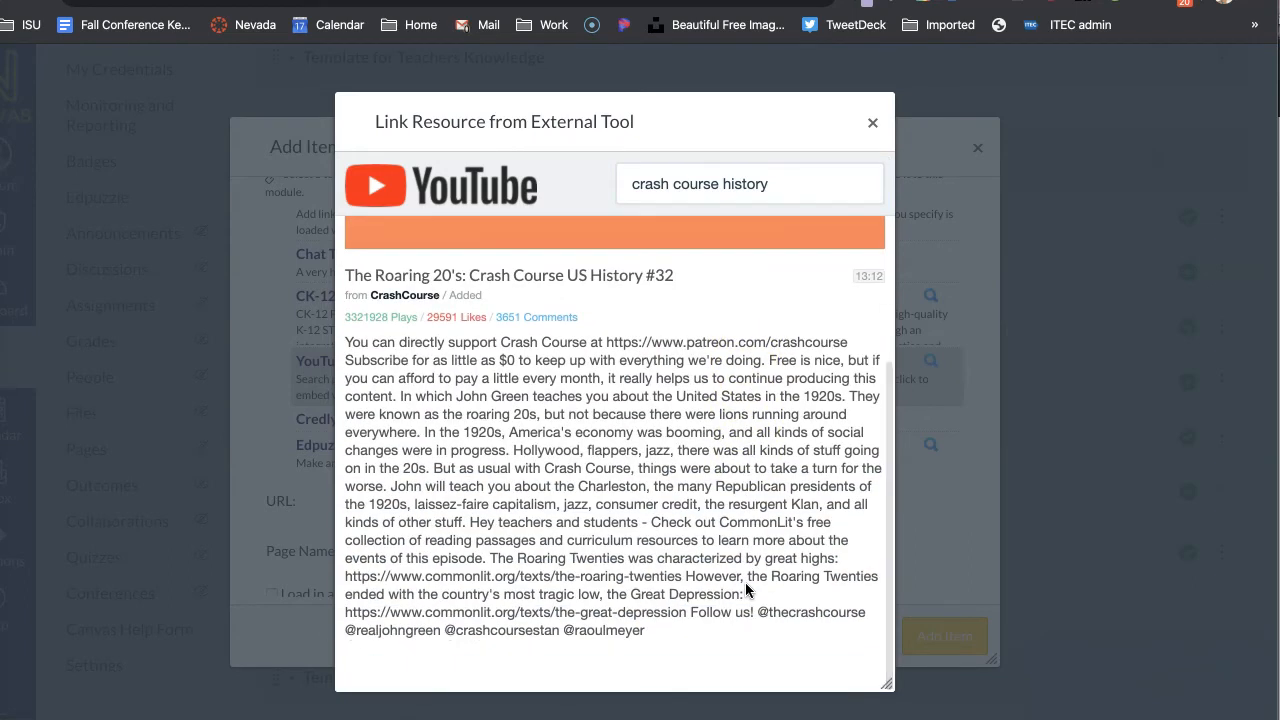
{"action": "scroll", "coordinate": [748, 590], "scroll_direction": "up", "scroll_amount": 5}
{"action": "left_click", "coordinate": [800, 400]}
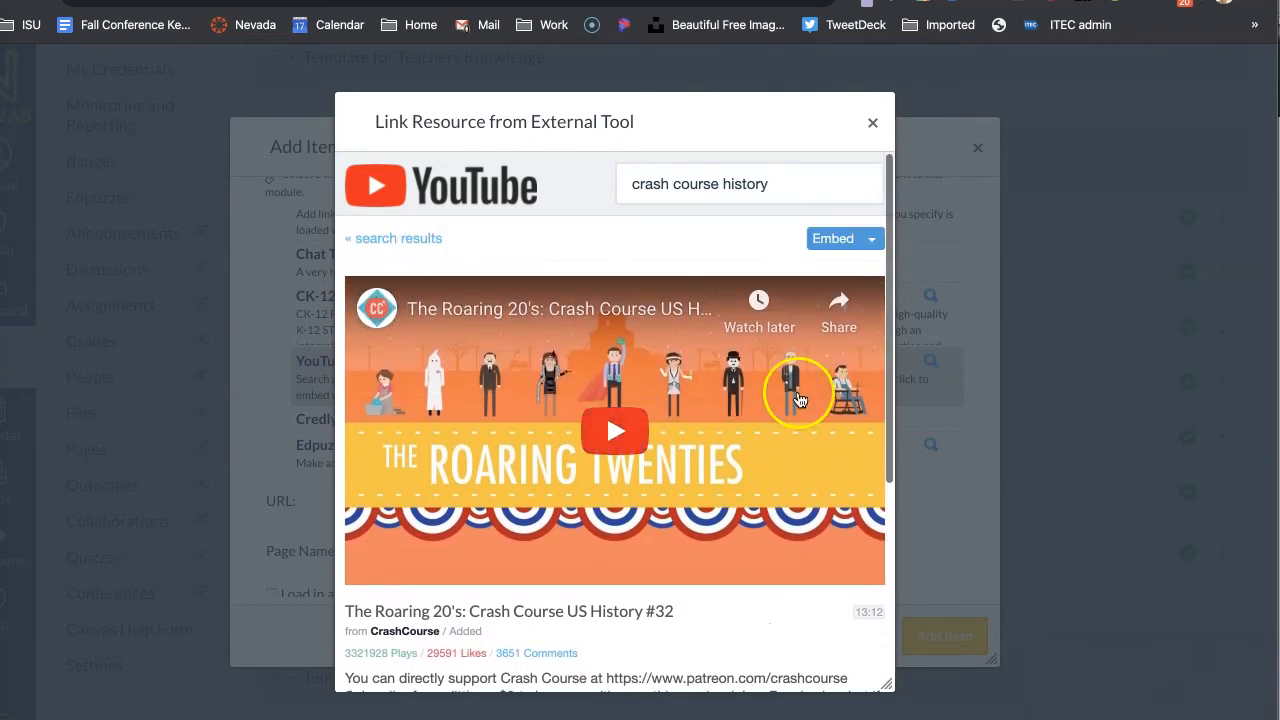
{"action": "left_click", "coordinate": [845, 236]}
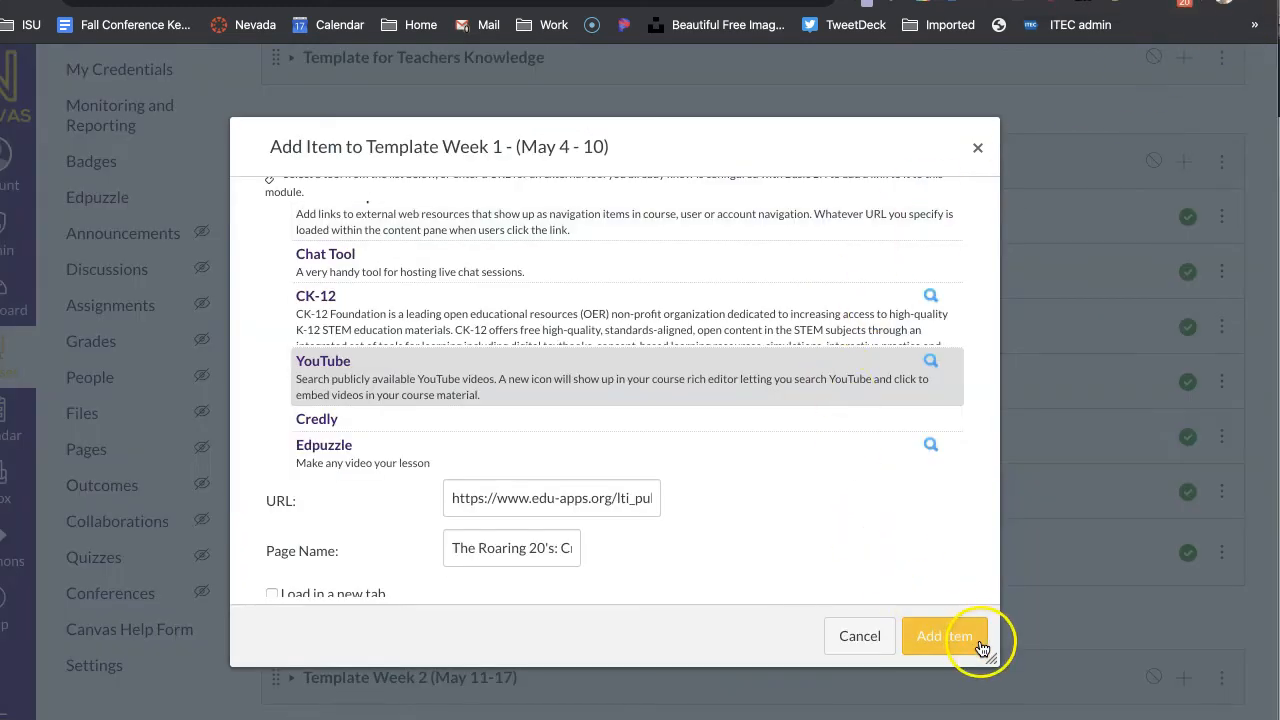
{"action": "left_click", "coordinate": [944, 636]}
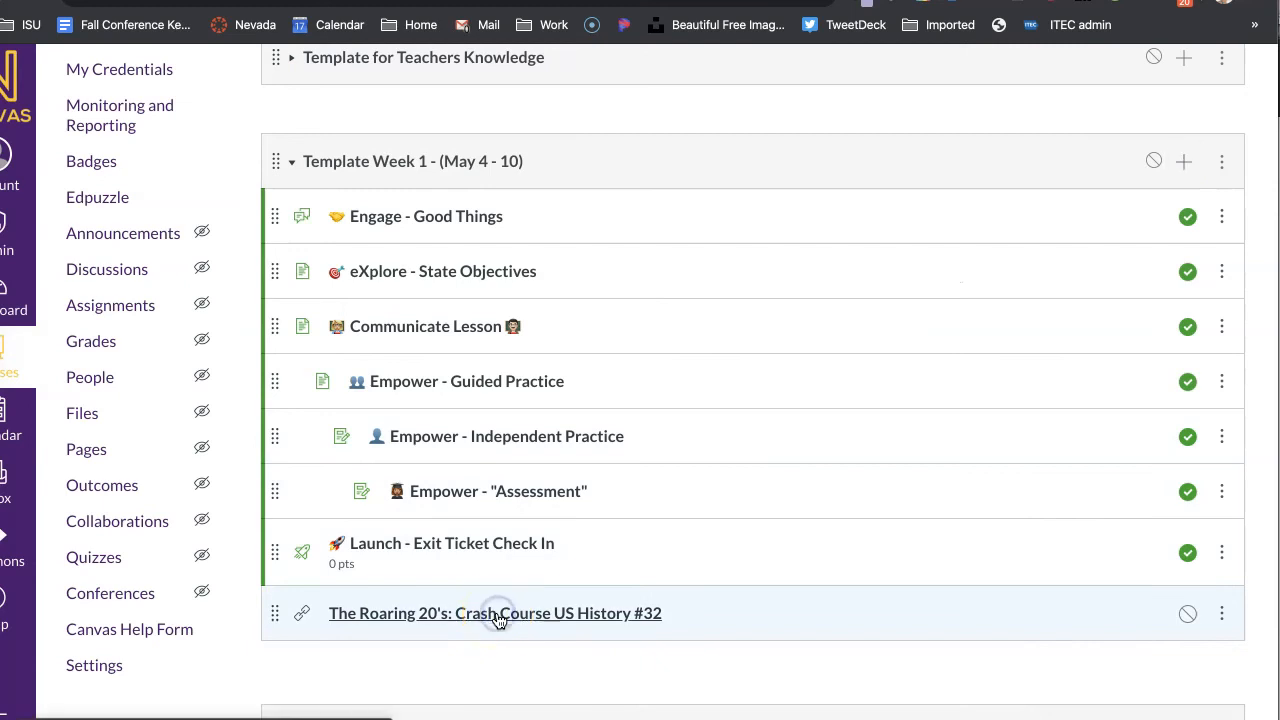
- Open the Roaring 20's item in the module and look over its embedded video page
{"action": "left_click", "coordinate": [497, 614]}
{"action": "scroll", "coordinate": [499, 621], "scroll_direction": "down", "scroll_amount": 3}
{"action": "scroll", "coordinate": [499, 621], "scroll_direction": "up", "scroll_amount": 3}
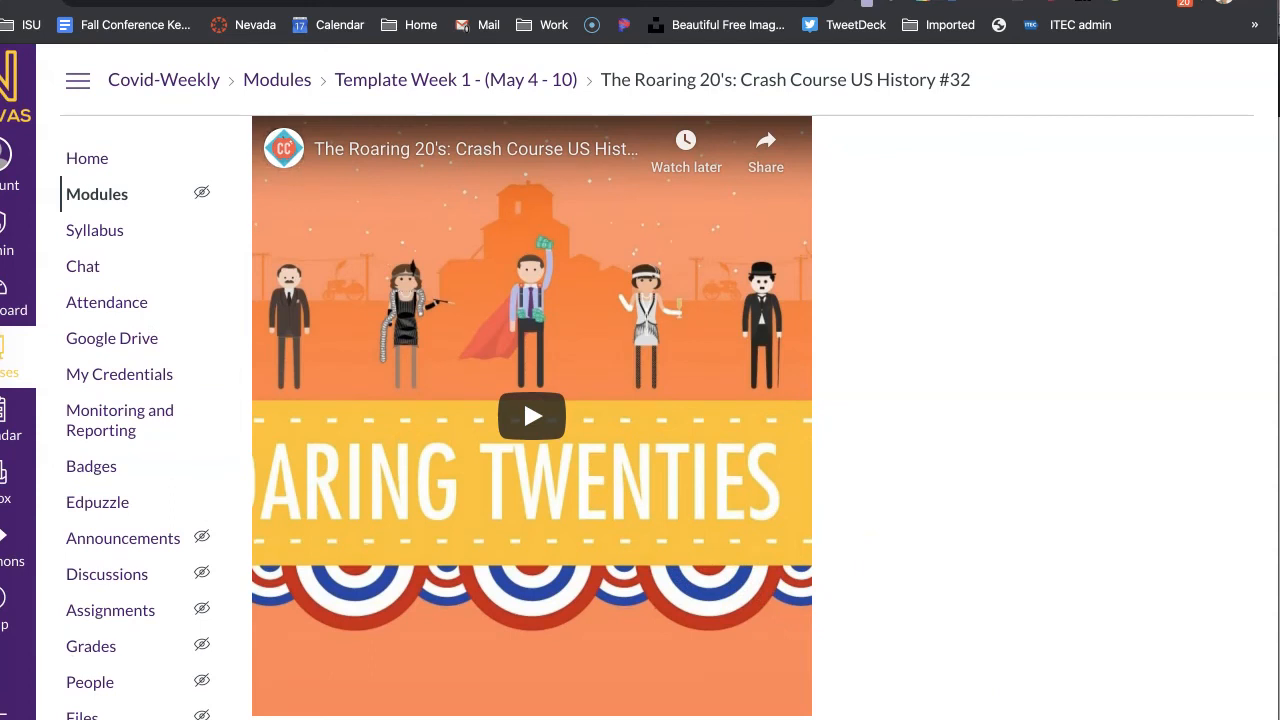
{"action": "scroll", "coordinate": [196, 490], "scroll_direction": "down", "scroll_amount": 3}
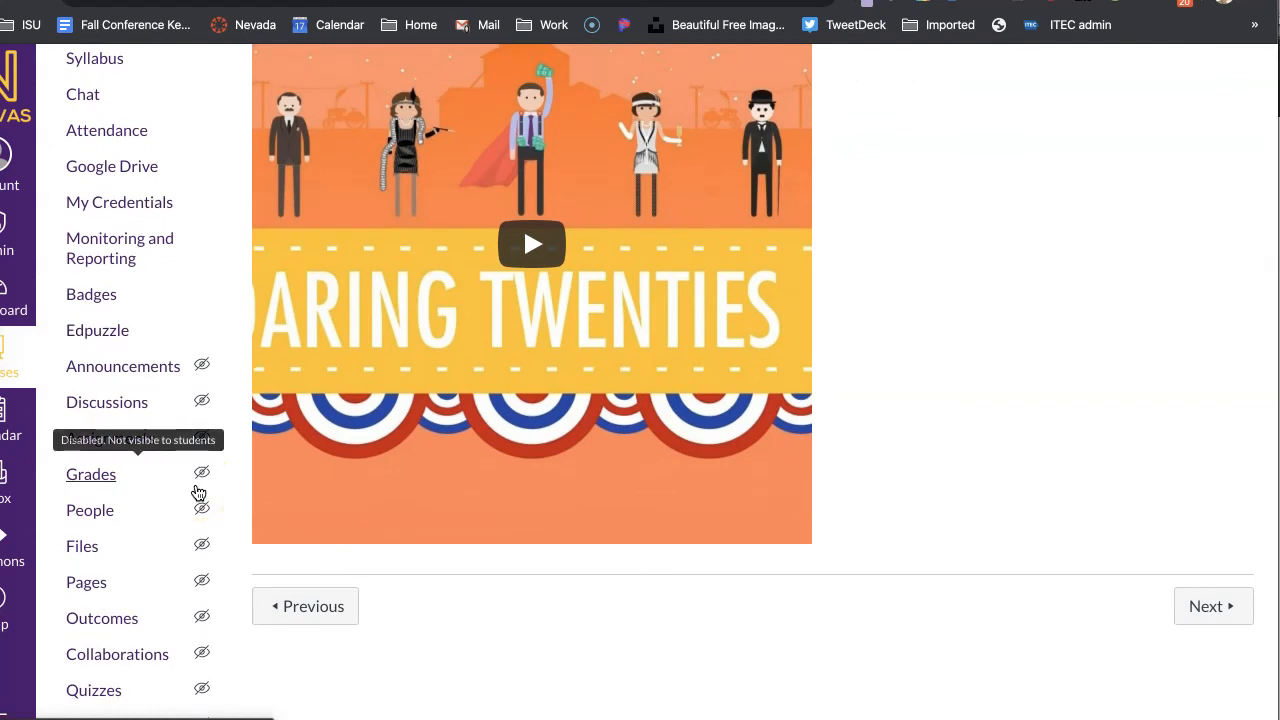
{"action": "scroll", "coordinate": [197, 491], "scroll_direction": "up", "scroll_amount": 3}
- Return to the modules and remove the Roaring 20's video item from Template Week 1
{"action": "left_click", "coordinate": [97, 190]}
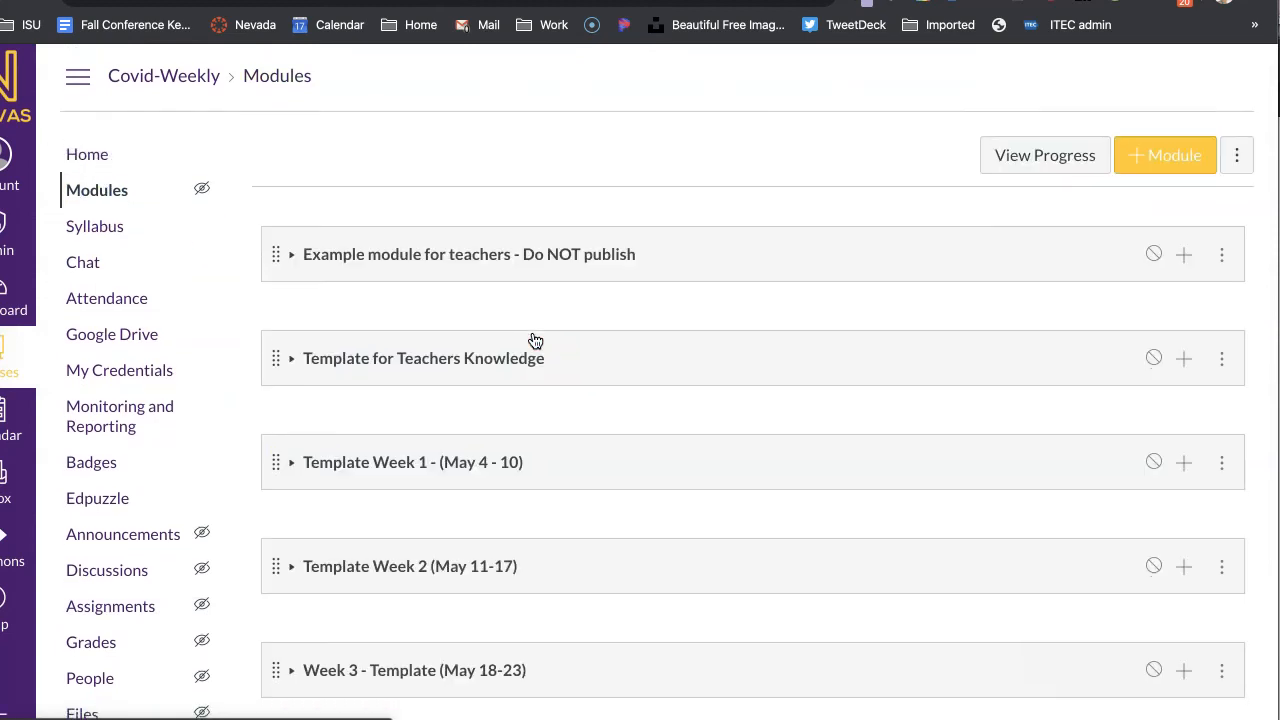
{"action": "scroll", "coordinate": [531, 340], "scroll_direction": "down", "scroll_amount": 5}
{"action": "left_click", "coordinate": [292, 212]}
{"action": "scroll", "coordinate": [357, 500], "scroll_direction": "down", "scroll_amount": 3}
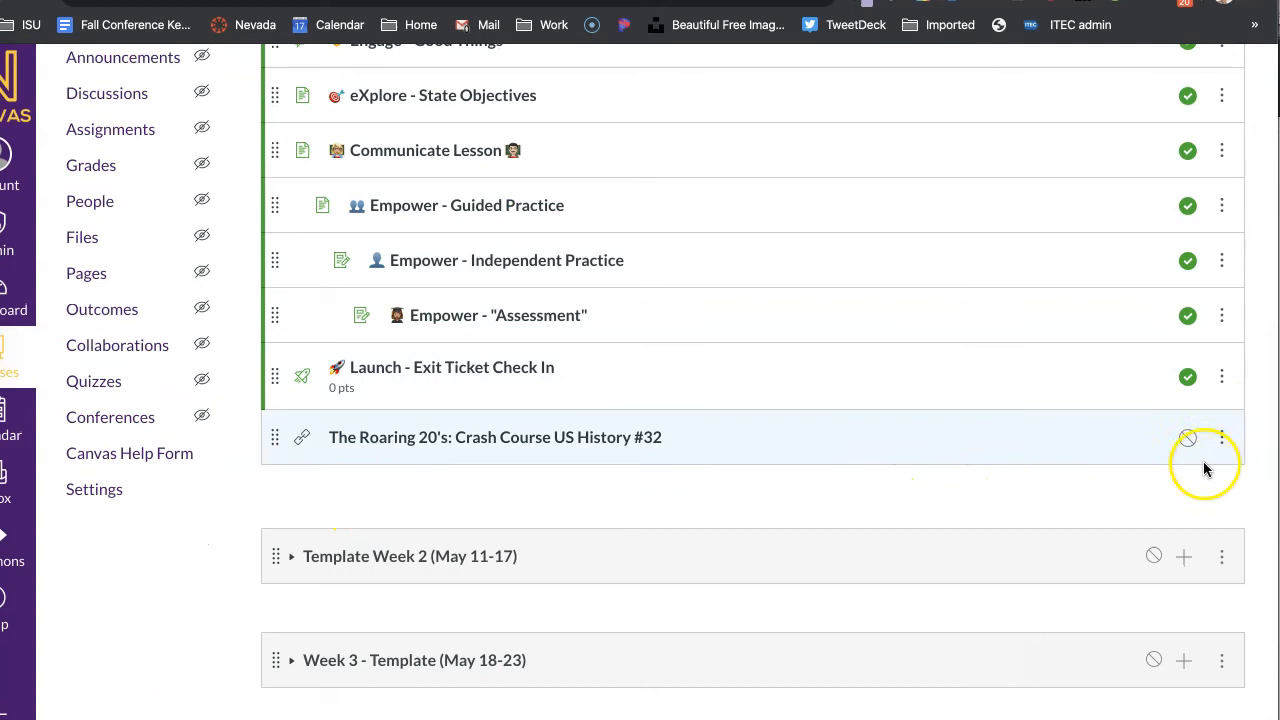
{"action": "left_click", "coordinate": [1221, 440]}
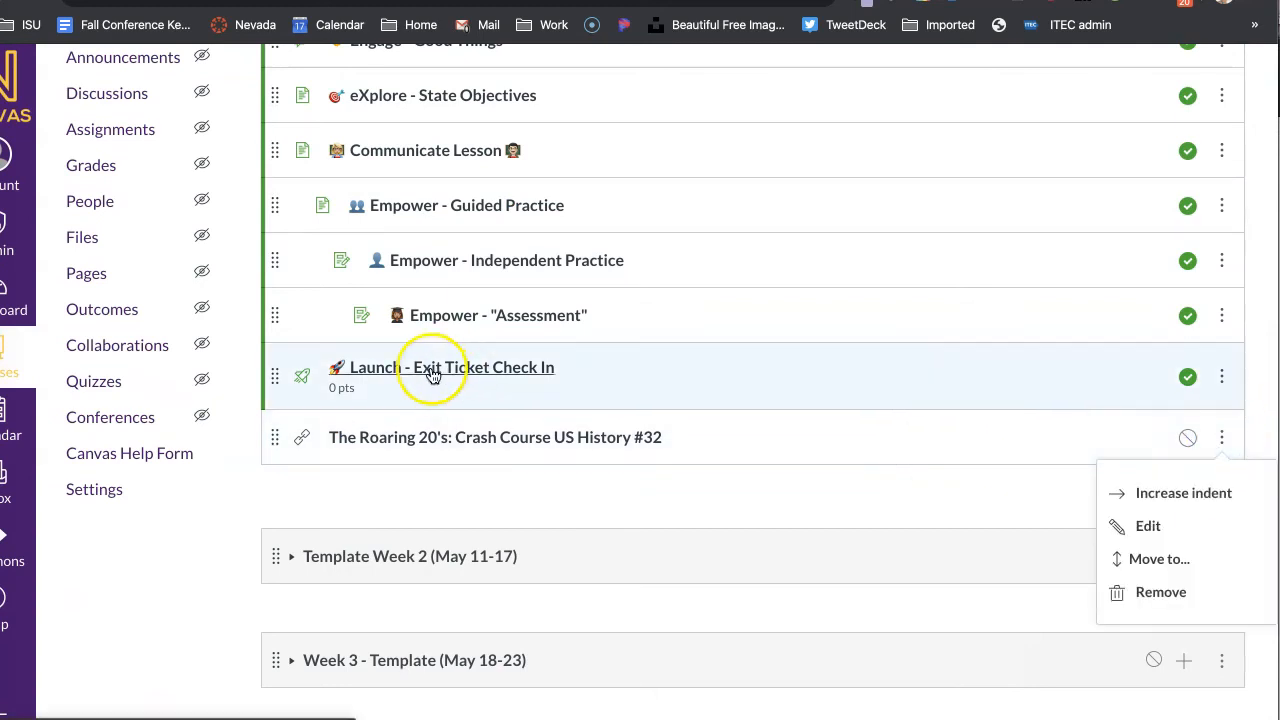
{"action": "left_click", "coordinate": [1158, 592]}
{"action": "left_click", "coordinate": [786, 106]}
- Open the Communicate Lesson page from Template Week 1 for editing and delete the storyboard image below the Storyboarding 101 heading
{"action": "scroll", "coordinate": [768, 216], "scroll_direction": "up", "scroll_amount": 2}
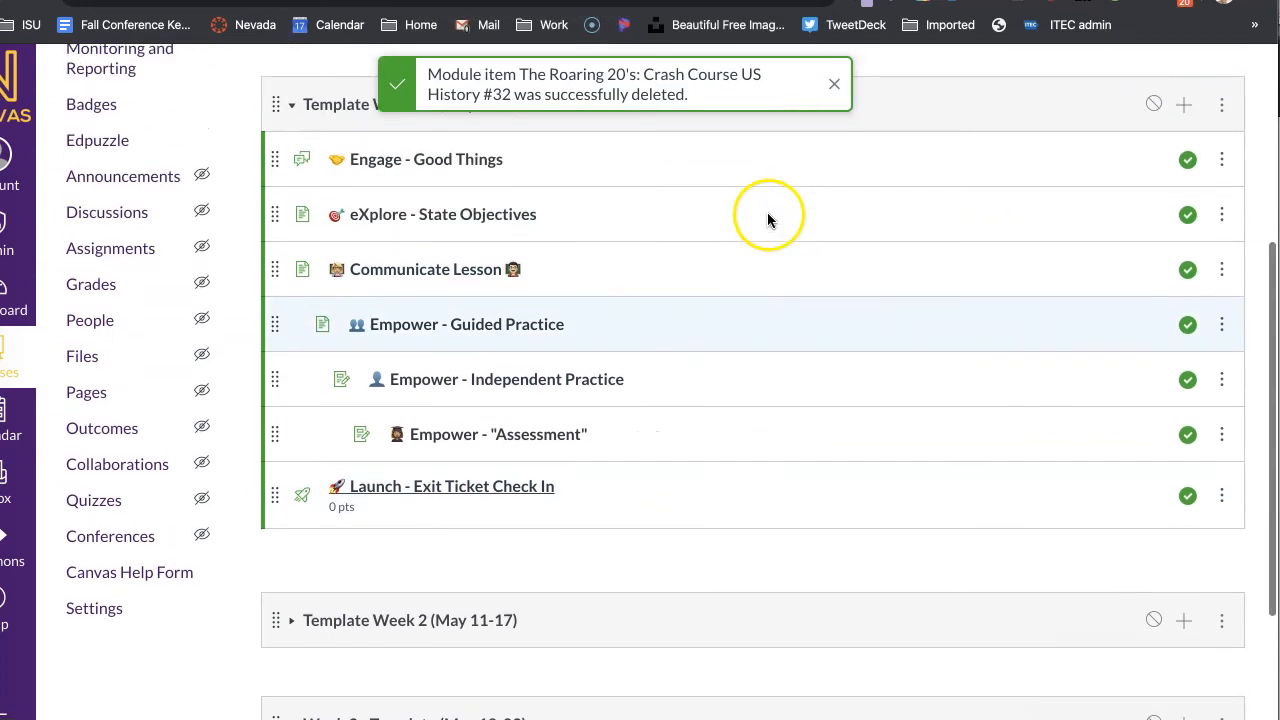
{"action": "left_click", "coordinate": [459, 276]}
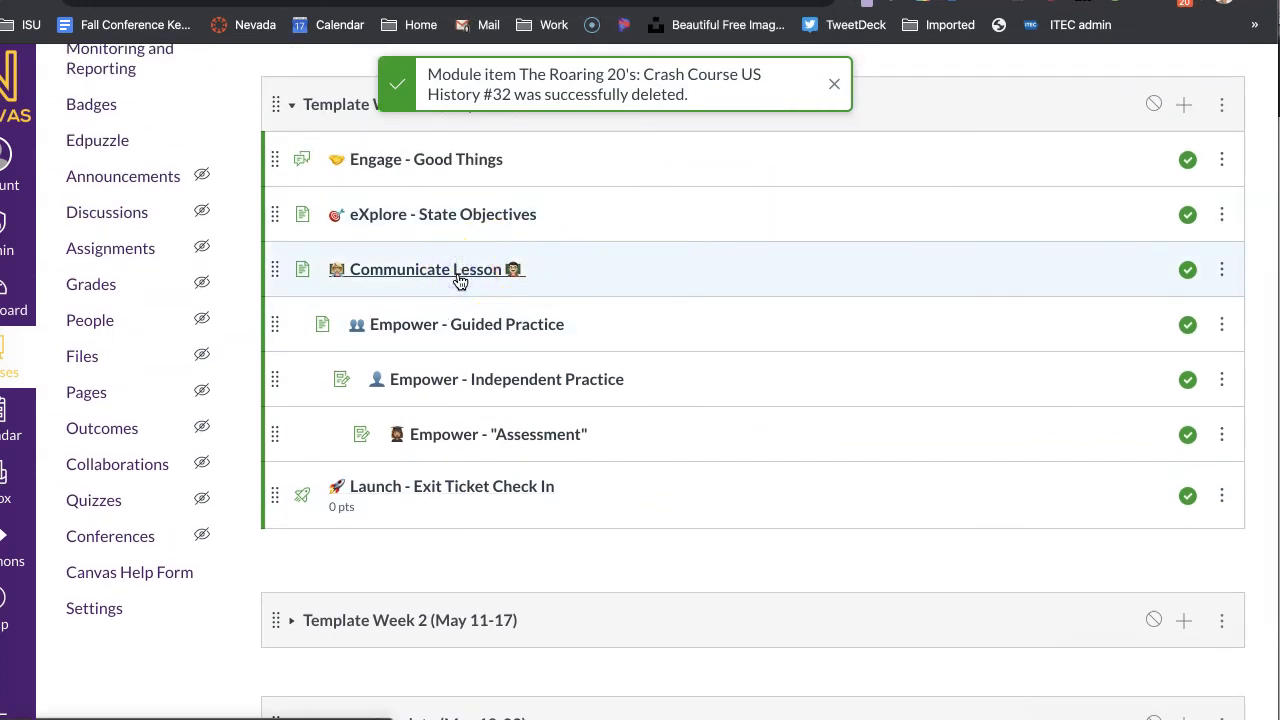
{"action": "left_click", "coordinate": [1168, 163]}
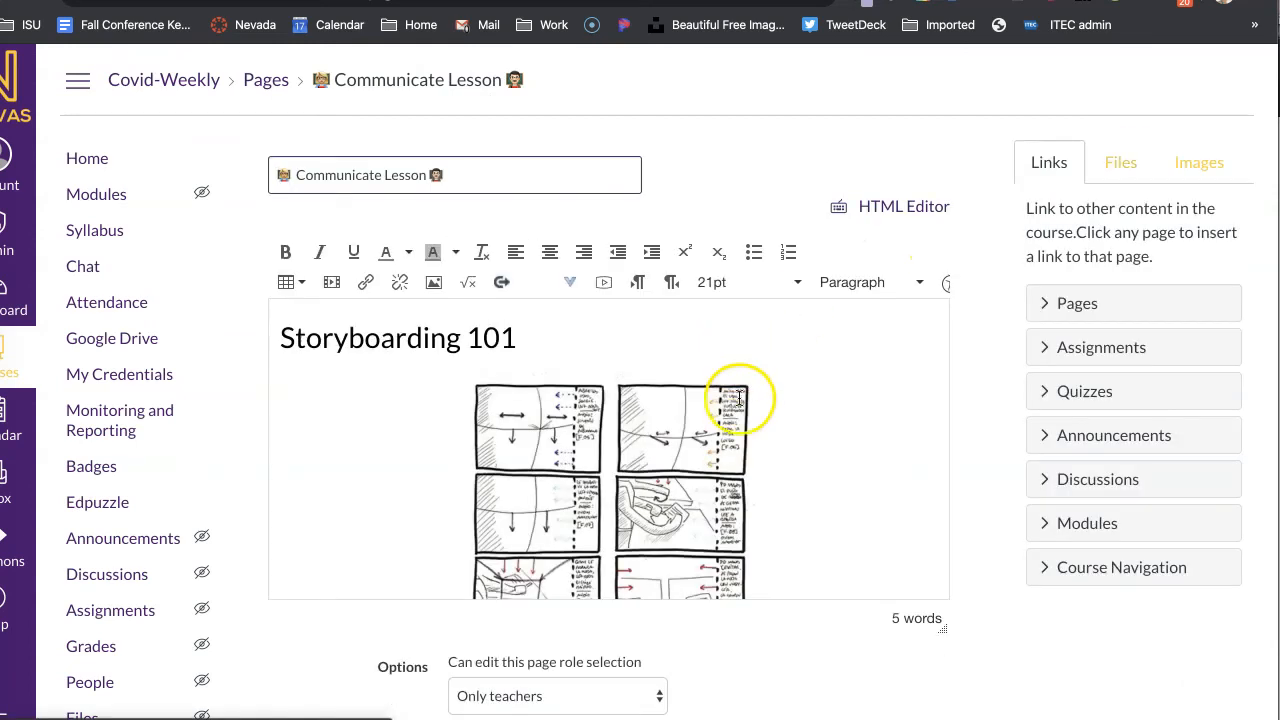
{"action": "left_click", "coordinate": [626, 441]}
{"action": "key", "text": "Delete"}
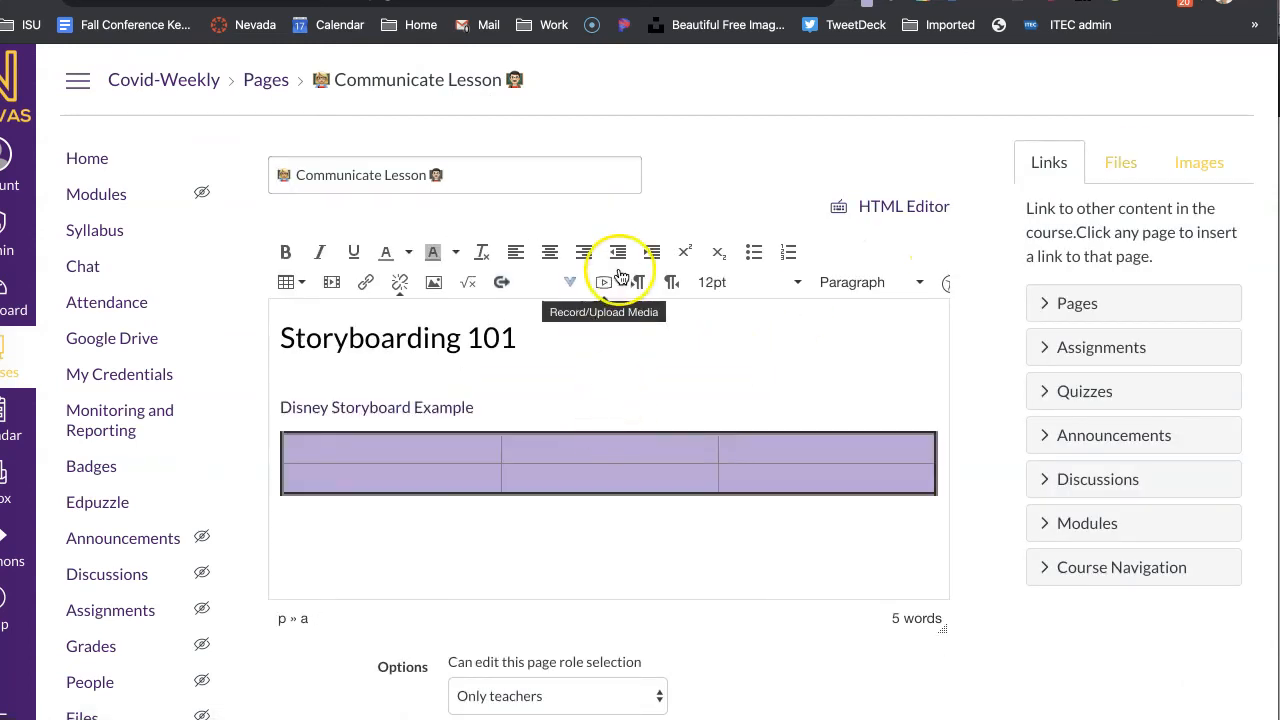
- Open the YouTube external tool from the page editor and search for "crash course history"
{"action": "left_click", "coordinate": [571, 288]}
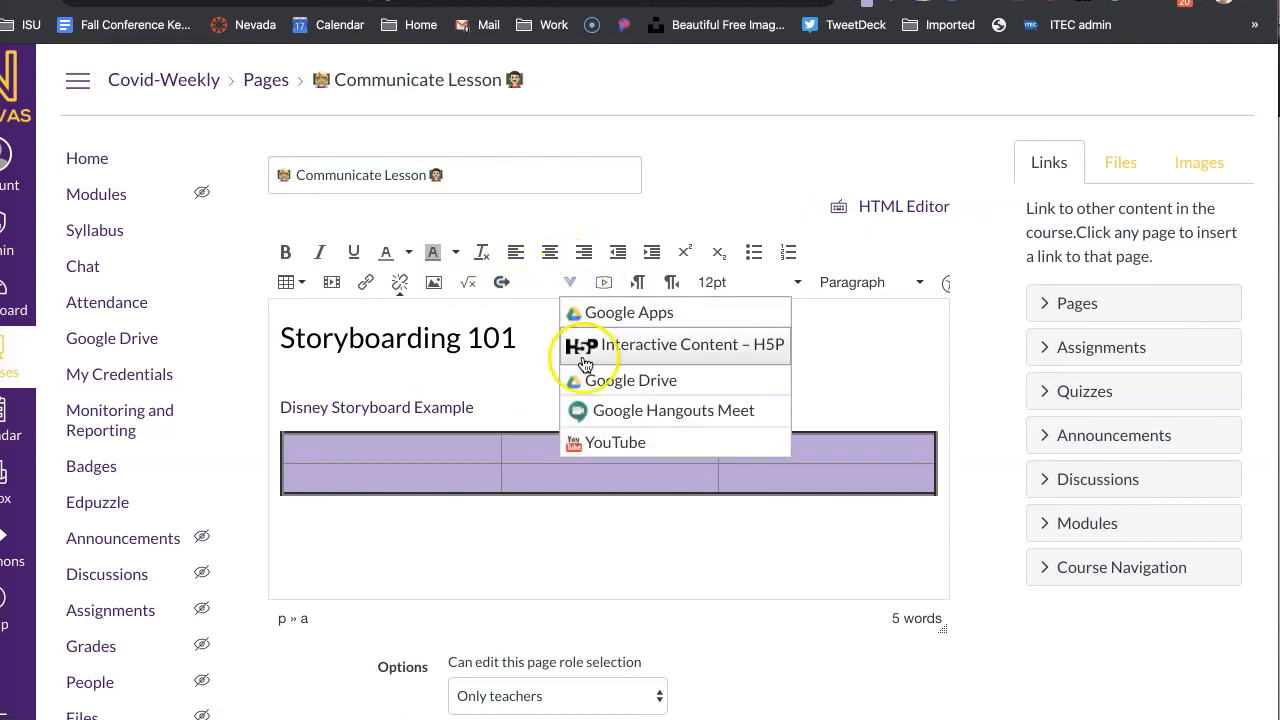
{"action": "left_click", "coordinate": [597, 451]}
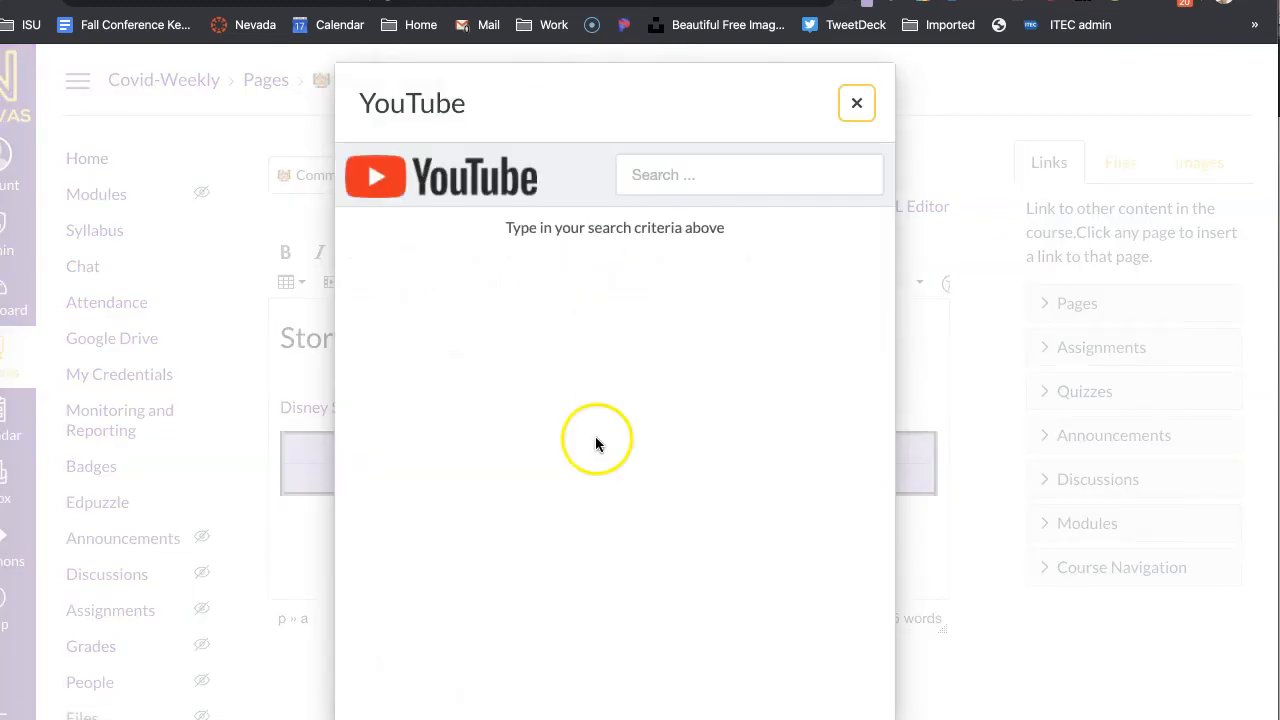
{"action": "left_click", "coordinate": [669, 186]}
{"action": "type", "text": "crash cou"}
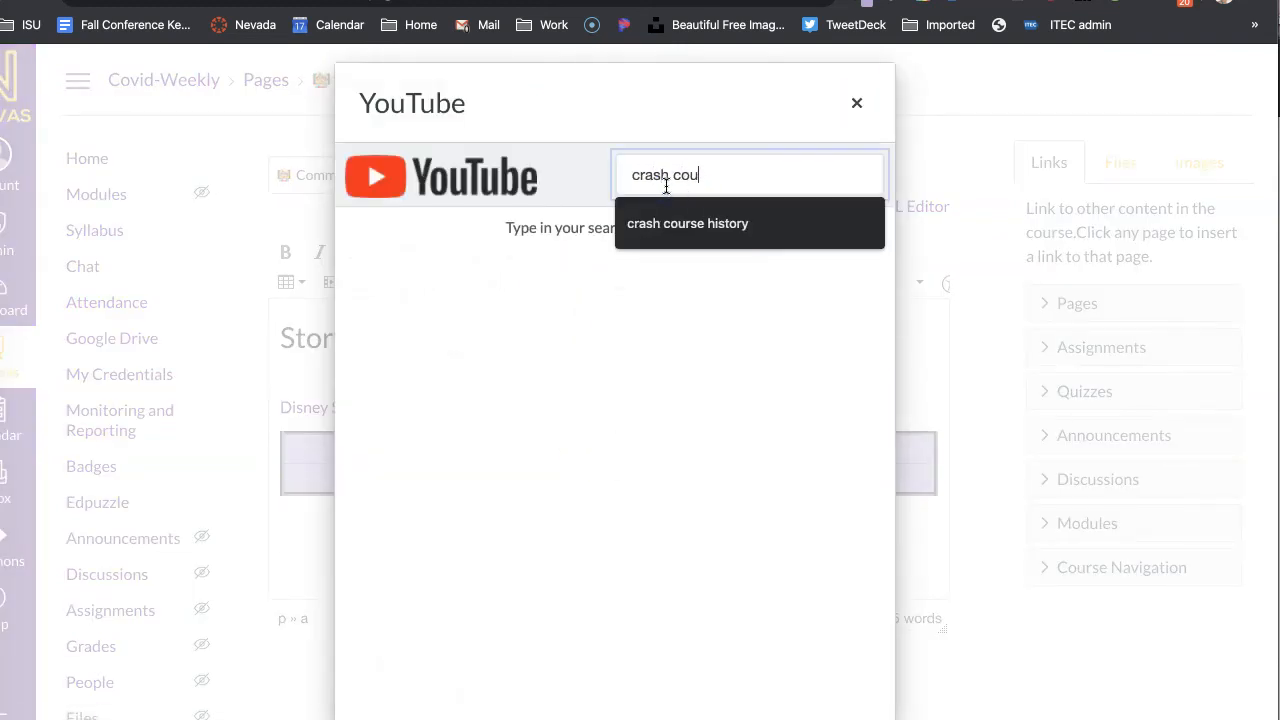
{"action": "left_click", "coordinate": [686, 226]}
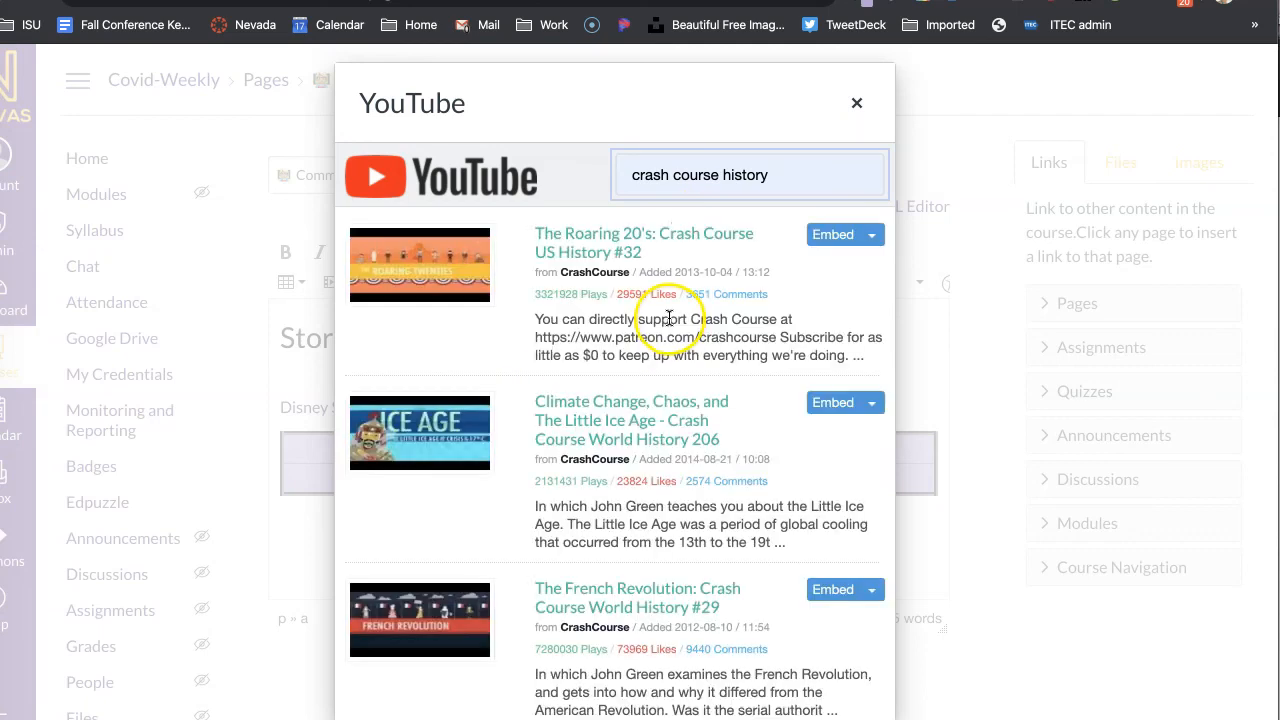
- Embed "The Roaring 20's: Crash Course US History #32" in the Communicate Lesson page and save the page
{"action": "left_click", "coordinate": [833, 240]}
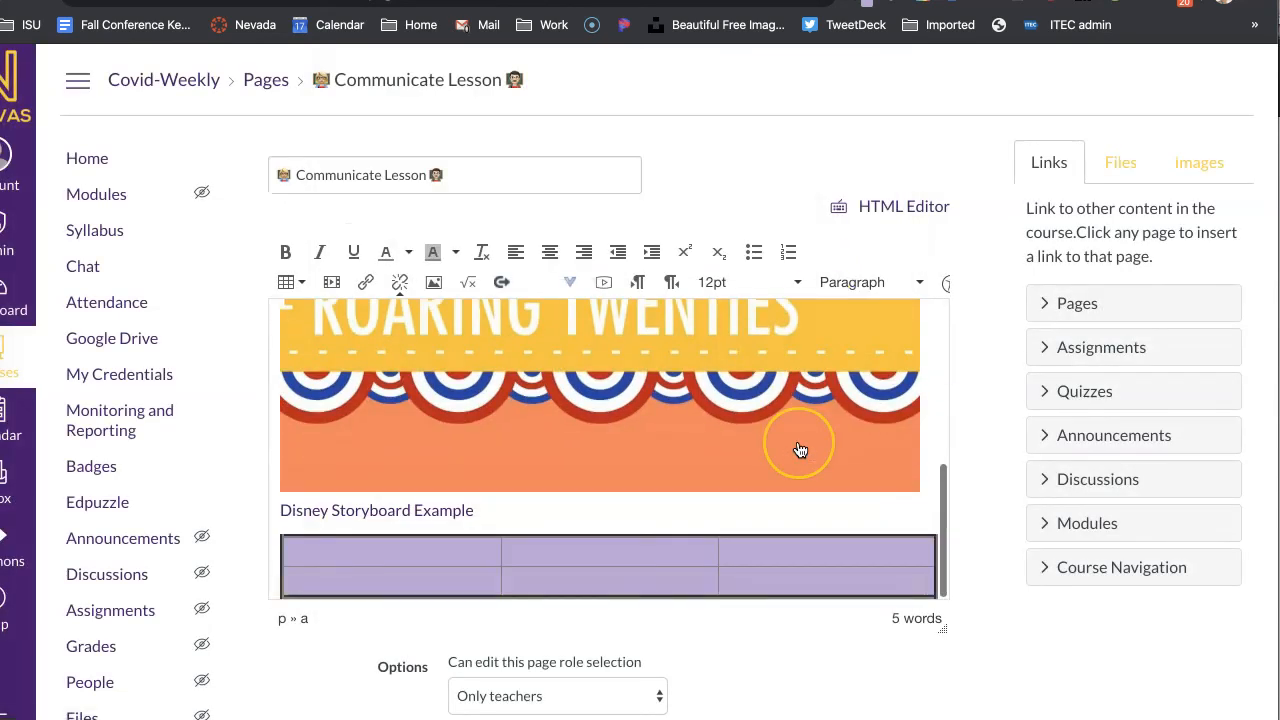
{"action": "scroll", "coordinate": [849, 663], "scroll_direction": "down", "scroll_amount": 5}
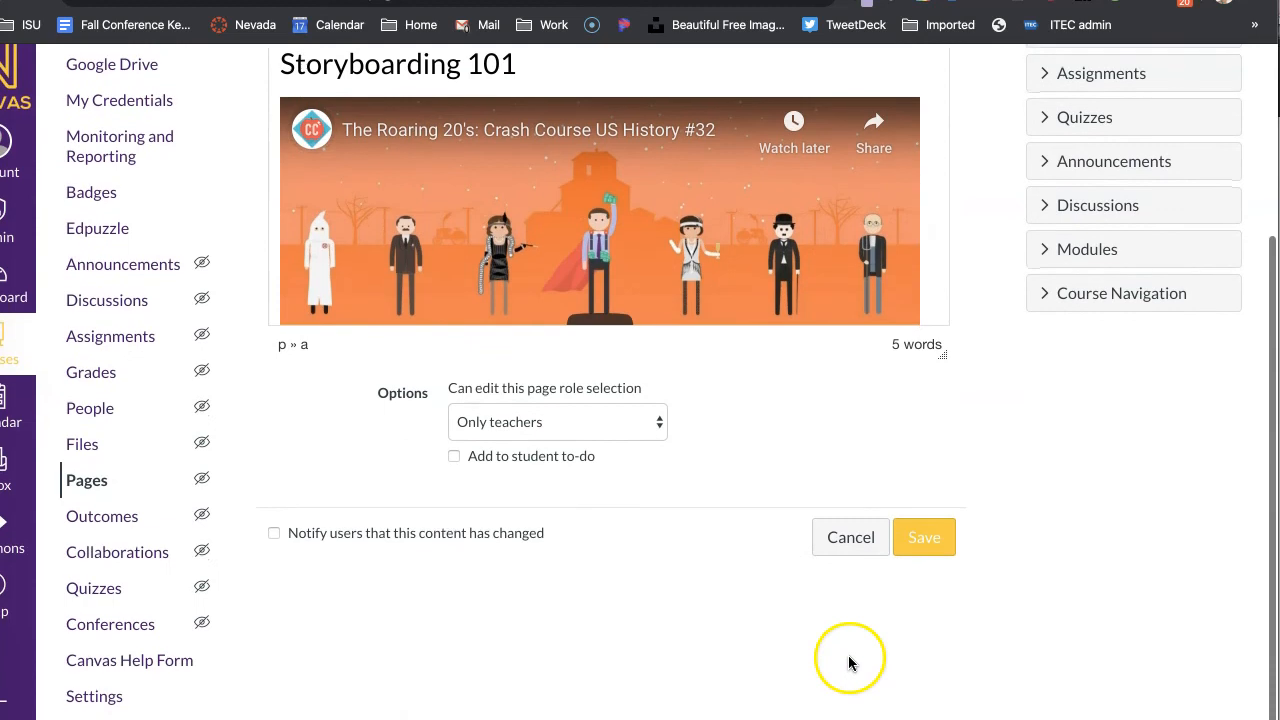
{"action": "left_click", "coordinate": [928, 547]}
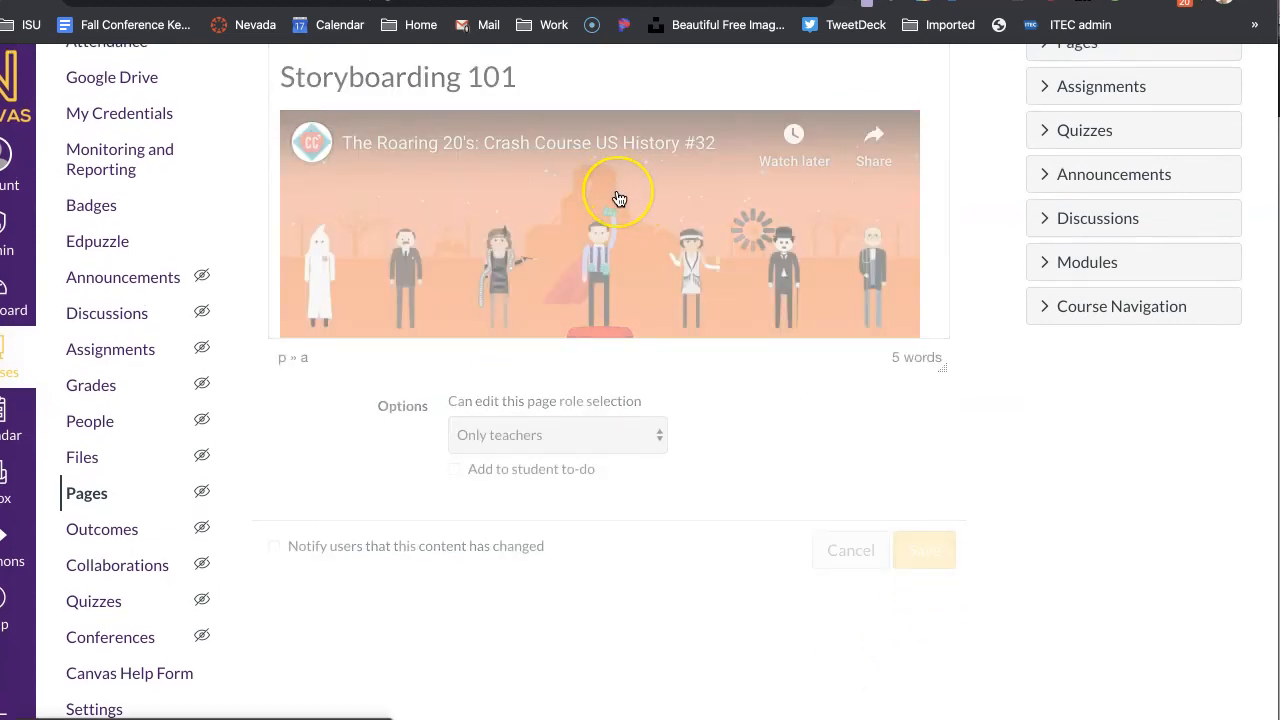